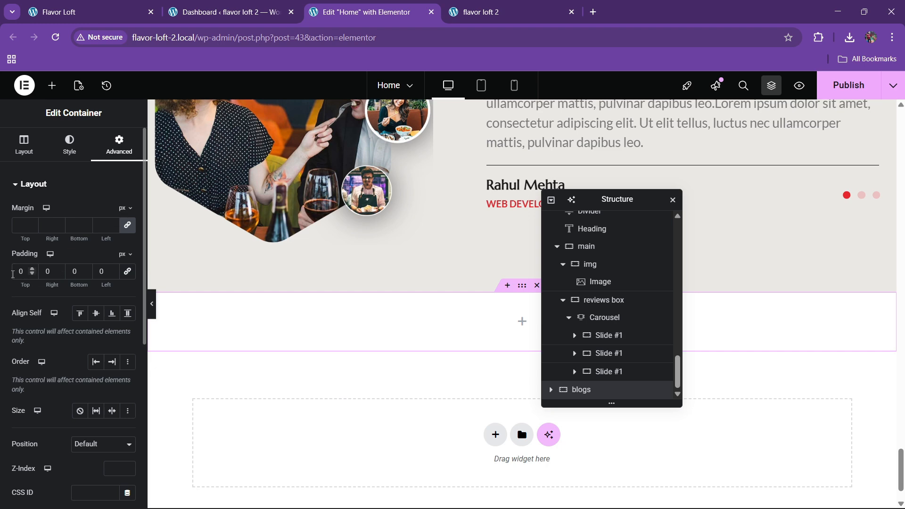
Step: Set the blogs container's top and bottom padding to 80 px
text(8)
click(71, 272)
text(8)
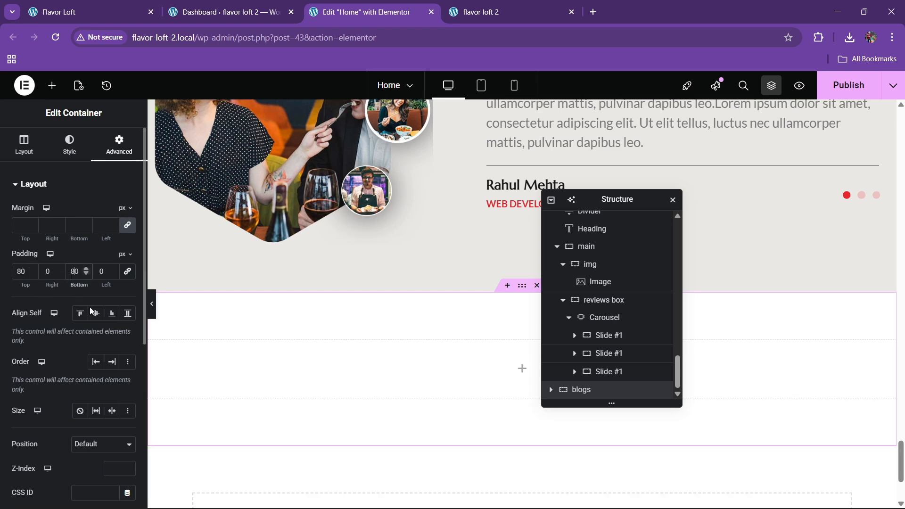
Step: Copy the "Happy Customers" divider from the testimonials section and paste it into the empty blogs container
scroll(398, 386, up, 7)
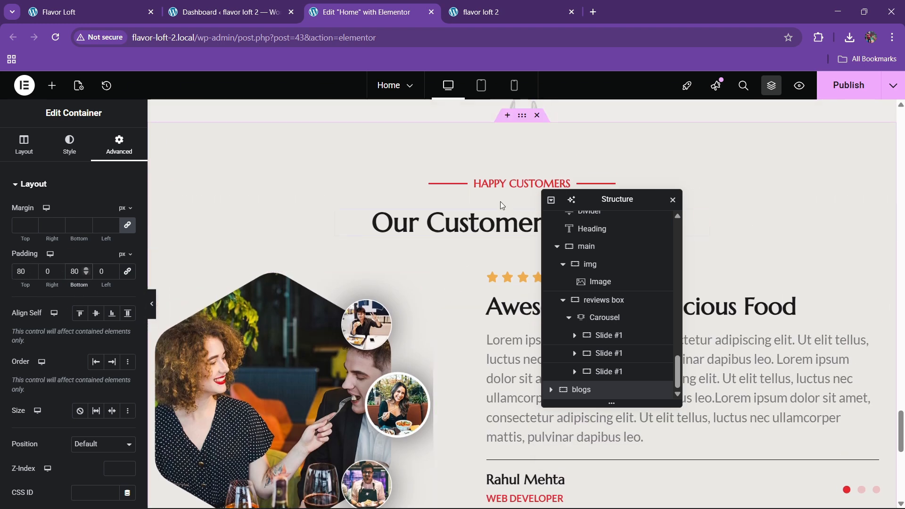
right_click(502, 183)
click(519, 243)
scroll(448, 269, down, 6)
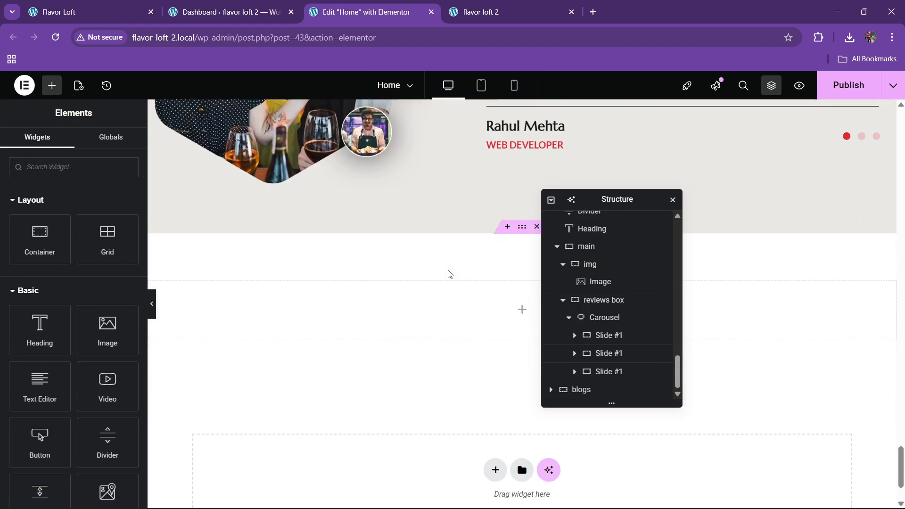
right_click(457, 306)
click(470, 292)
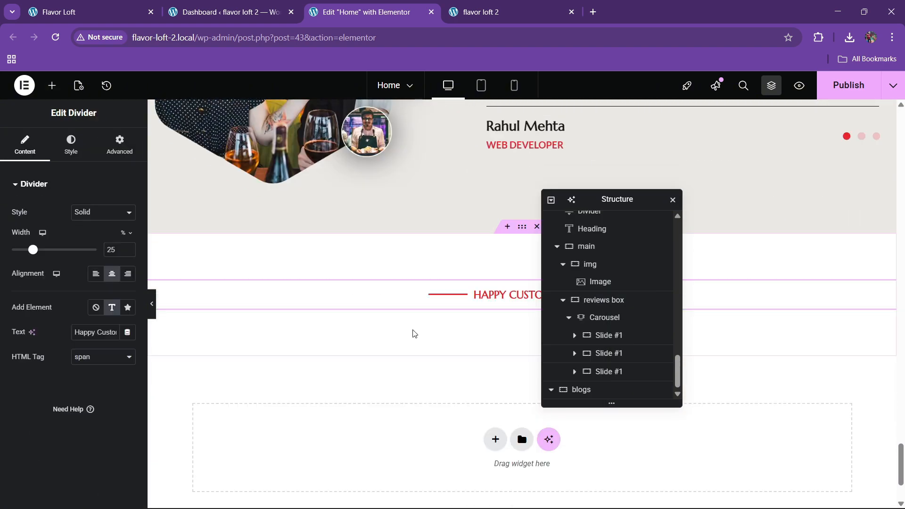
Step: Copy the "Our Customers Feedback" heading and paste it below the divider in the blogs container
scroll(414, 329, up, 8)
right_click(464, 283)
click(476, 290)
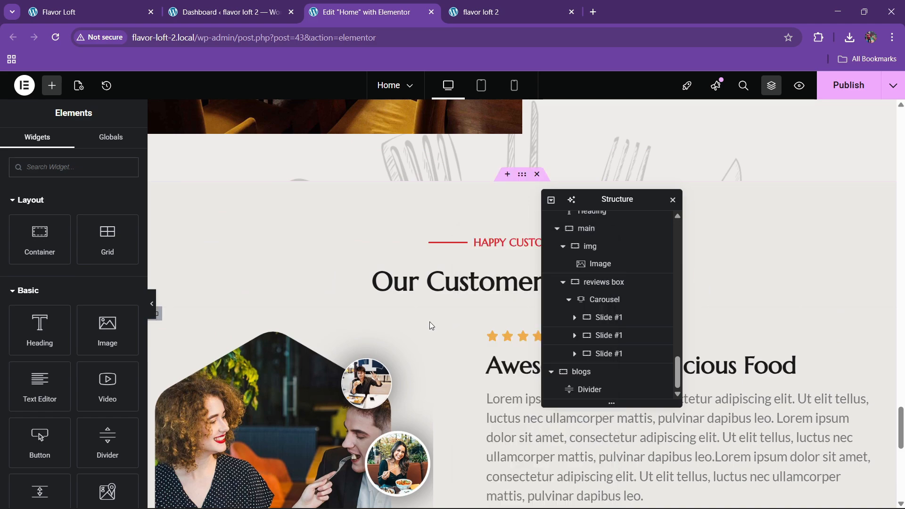
scroll(429, 321, down, 7)
right_click(505, 297)
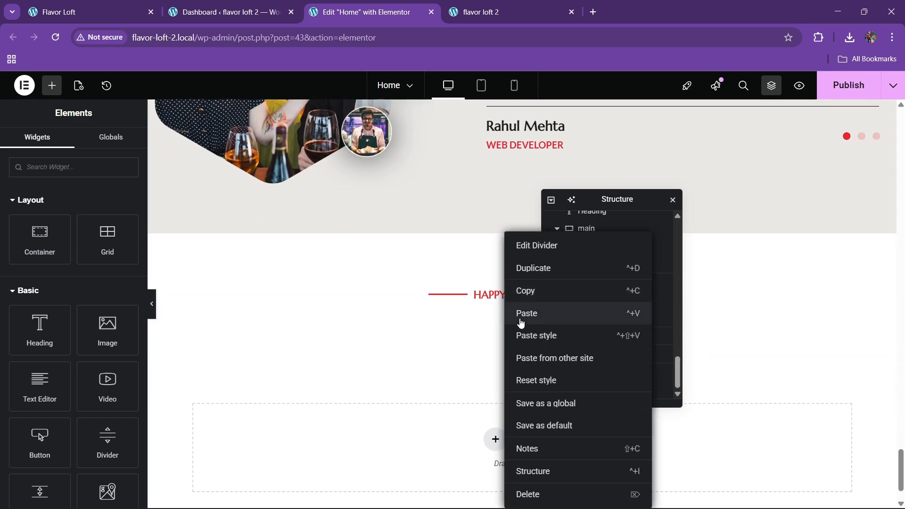
click(522, 313)
Step: Center the blogs container's contents with both justify content and align items
click(585, 356)
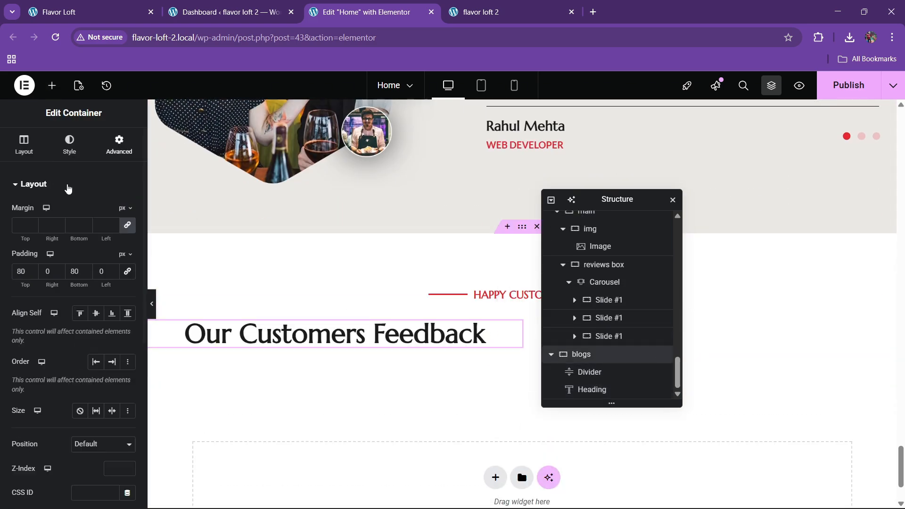
click(43, 421)
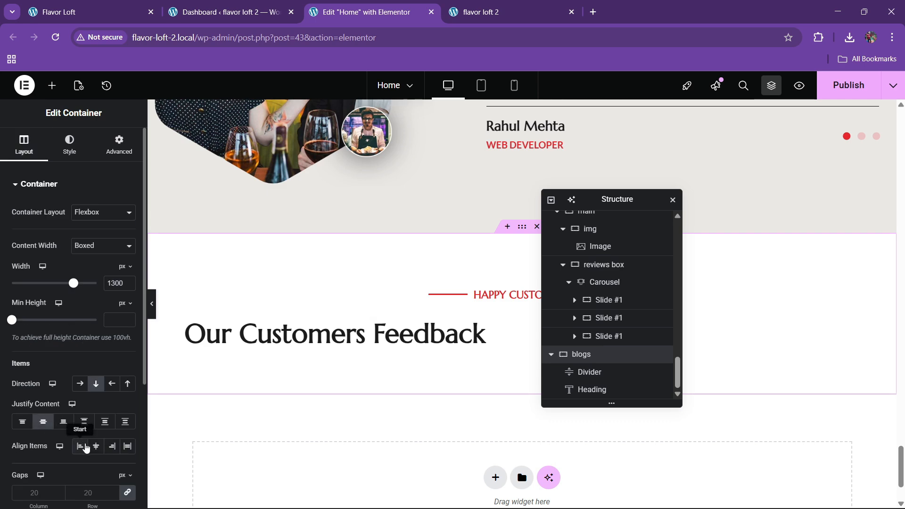
click(97, 446)
Step: Copy "News & Blog" from the reference Flavor Loft site and use it as the text of the blogs section's divider
click(82, 4)
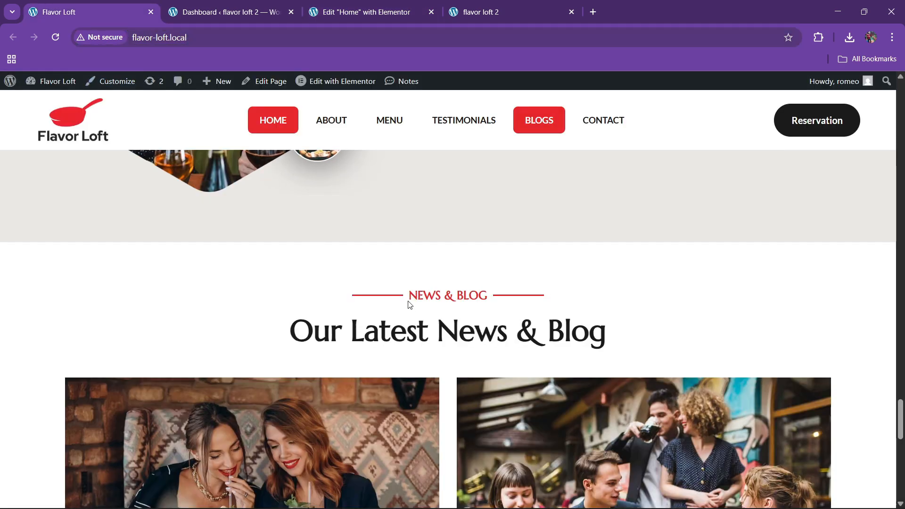
drag(407, 300, 500, 306)
click(346, 5)
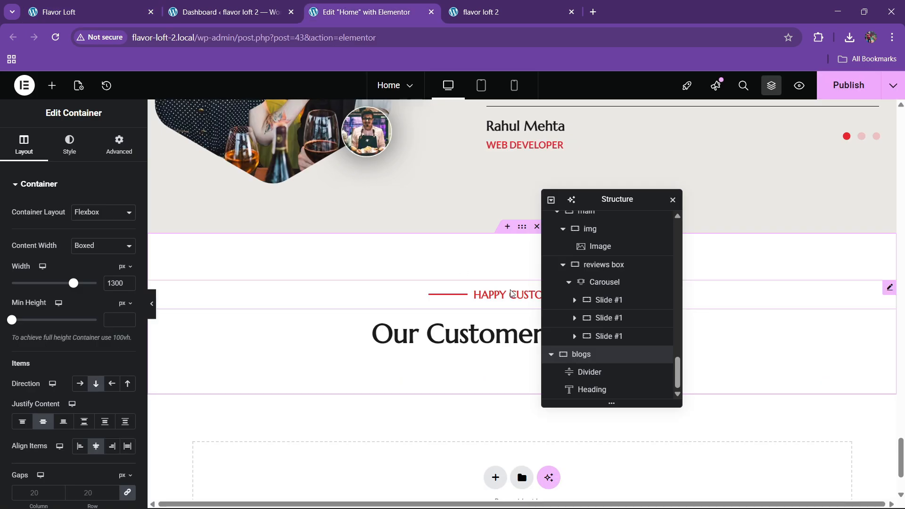
click(488, 302)
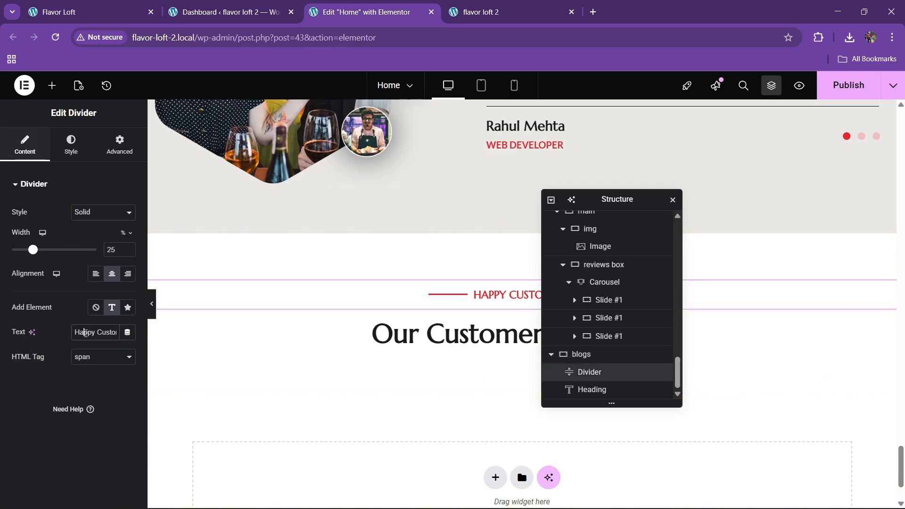
key(ctrl+v)
Step: Copy "Our Latest News & Blog" from the reference site and use it as the title of the blogs section's heading
click(83, 12)
click(324, 324)
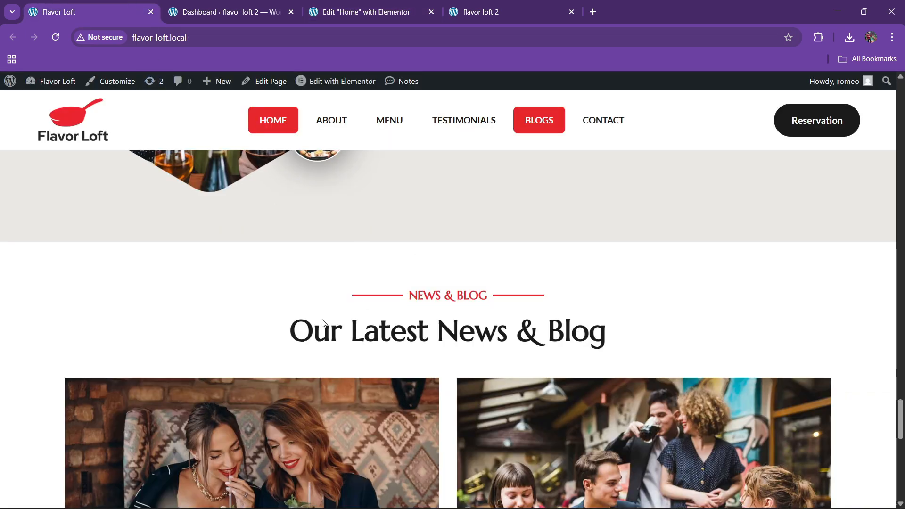
drag(291, 336, 626, 328)
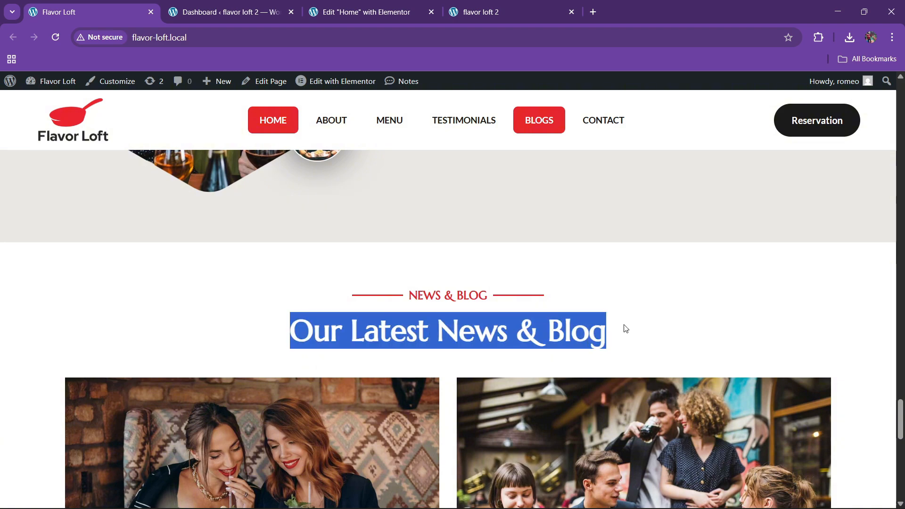
click(405, 7)
click(503, 326)
click(93, 248)
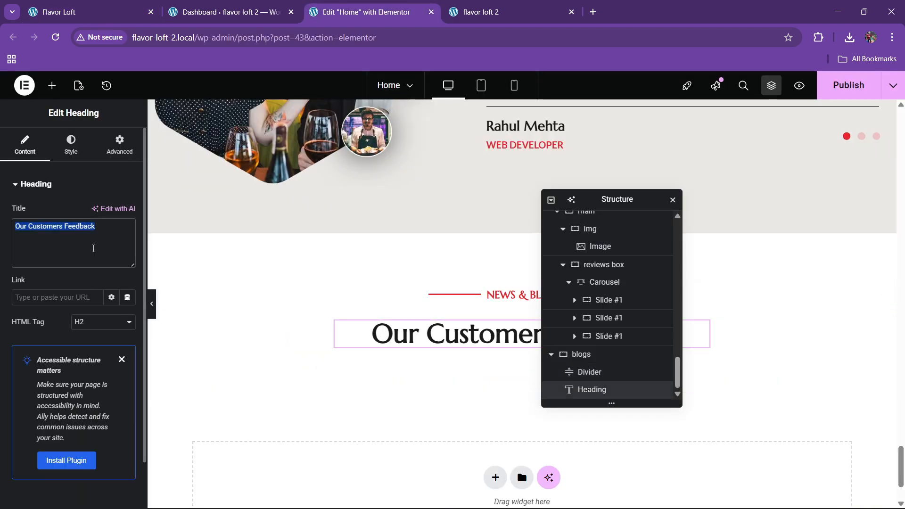
key(ctrl+v)
Step: Add a container below the heading in the blogs section and set its padding to 0 on all sides
click(87, 11)
scroll(451, 331, down, 4)
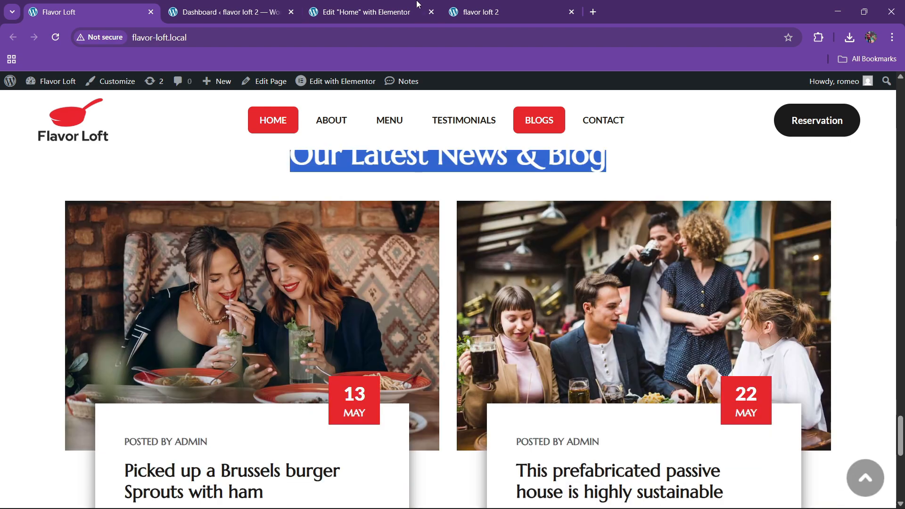
click(377, 12)
click(51, 85)
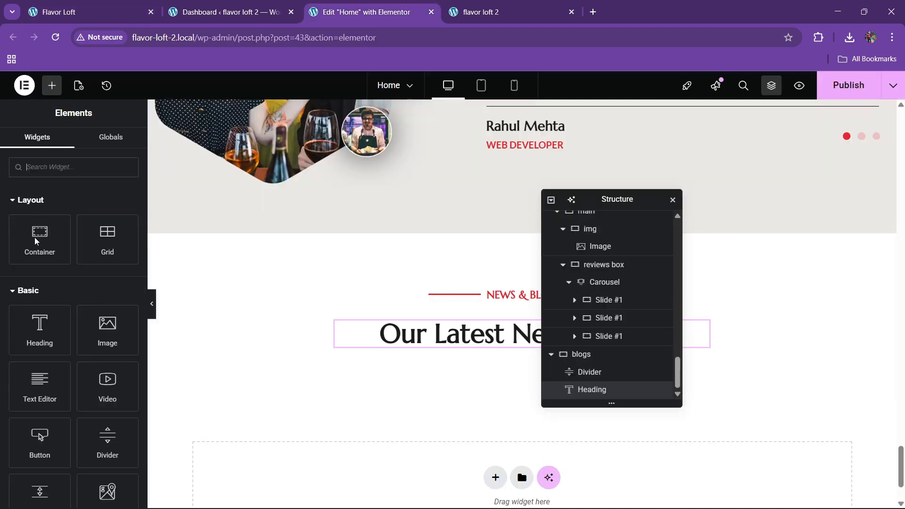
drag(35, 236, 412, 355)
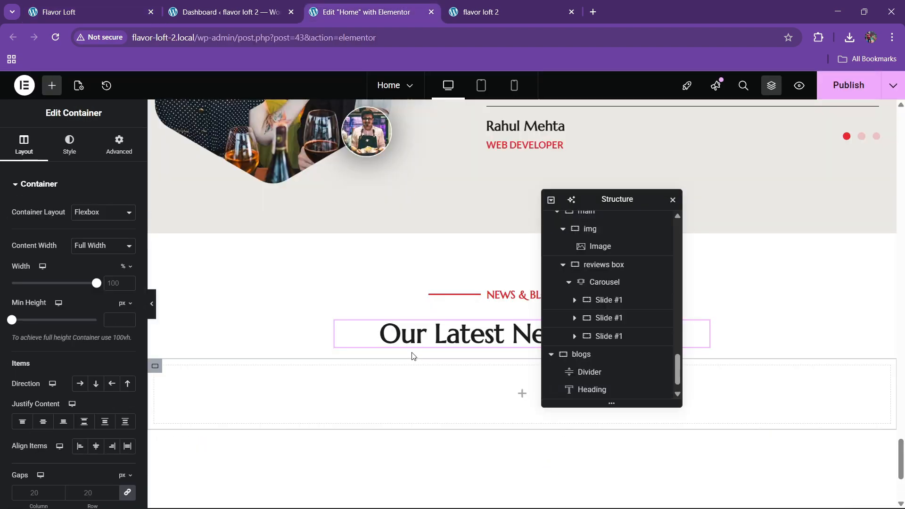
click(87, 12)
click(368, 12)
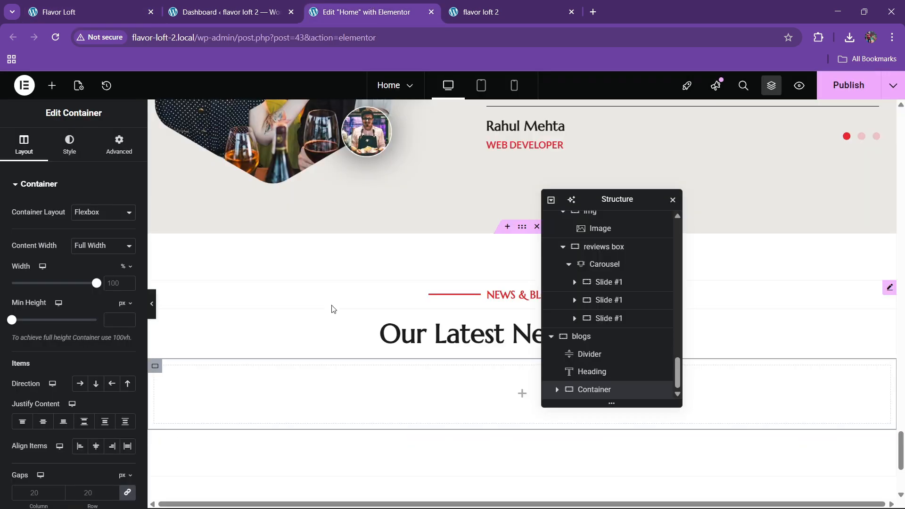
scroll(334, 307, down, 3)
click(118, 160)
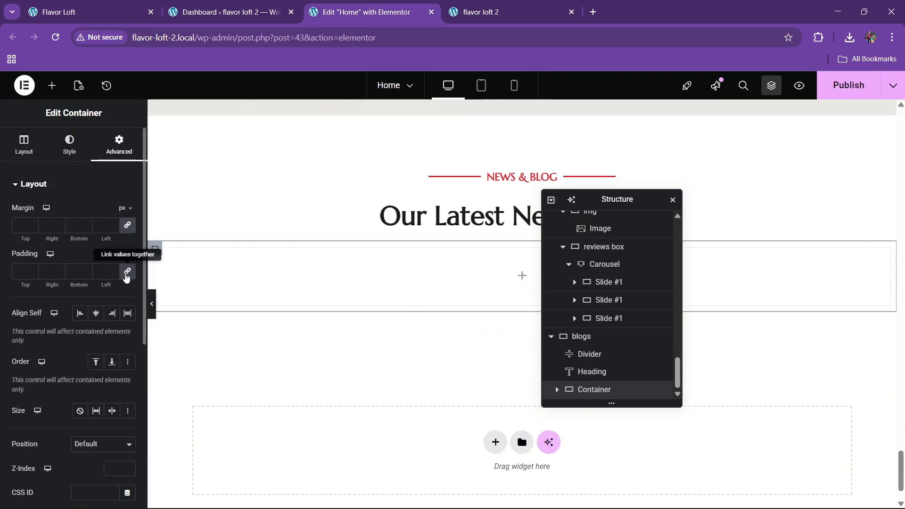
Step: Nest a new container inside the one below the heading, naming the outer one "blogs" and the inner one "1"
click(52, 85)
drag(78, 255, 302, 285)
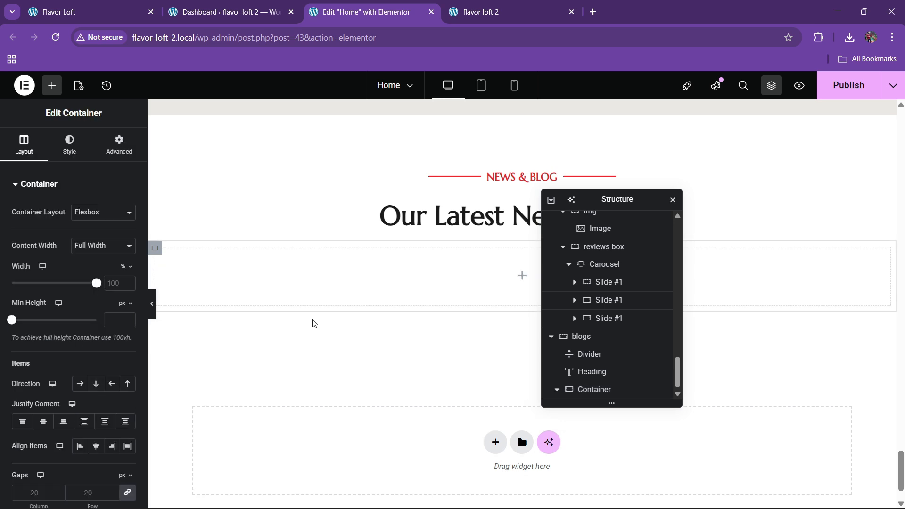
double_click(595, 373)
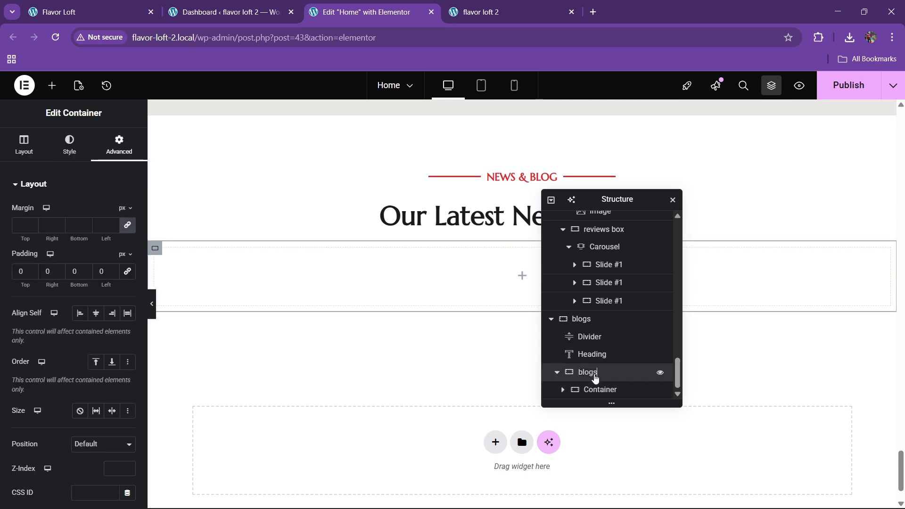
double_click(598, 389)
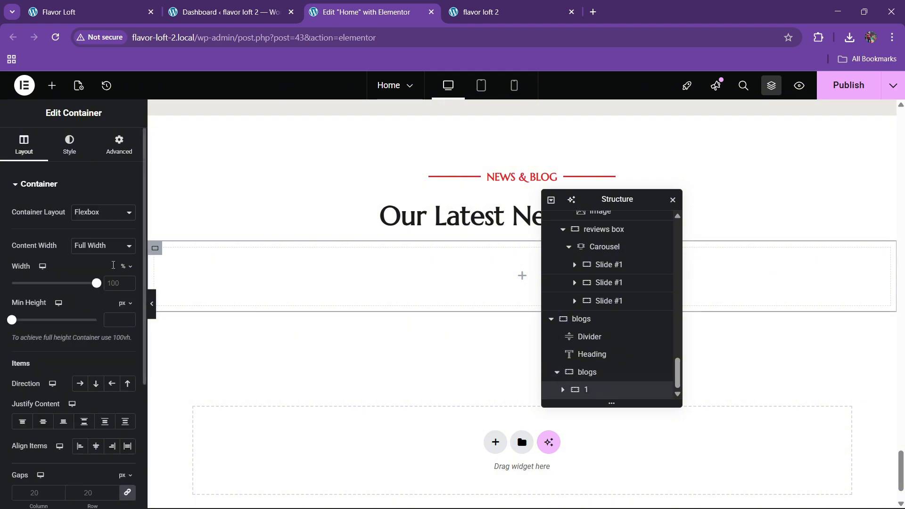
Step: Set container 1's padding to 0 on all sides and duplicate the container
click(109, 149)
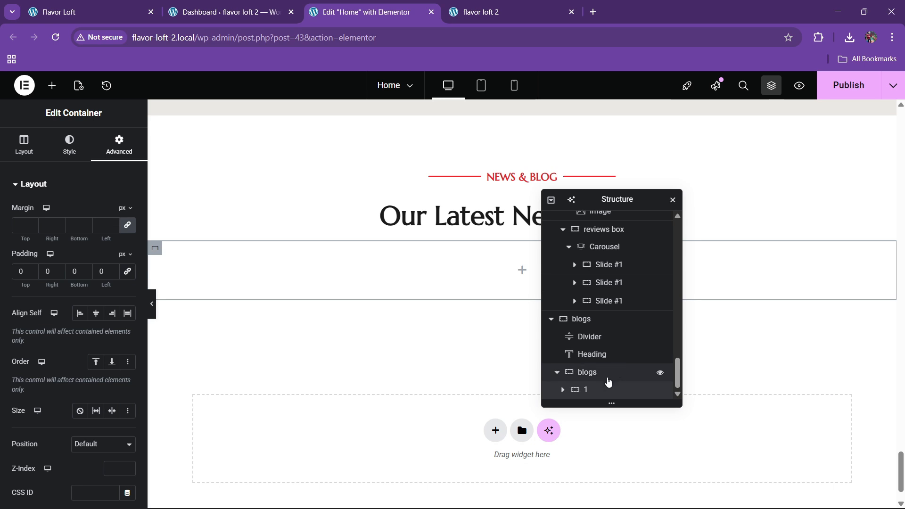
right_click(601, 390)
click(629, 223)
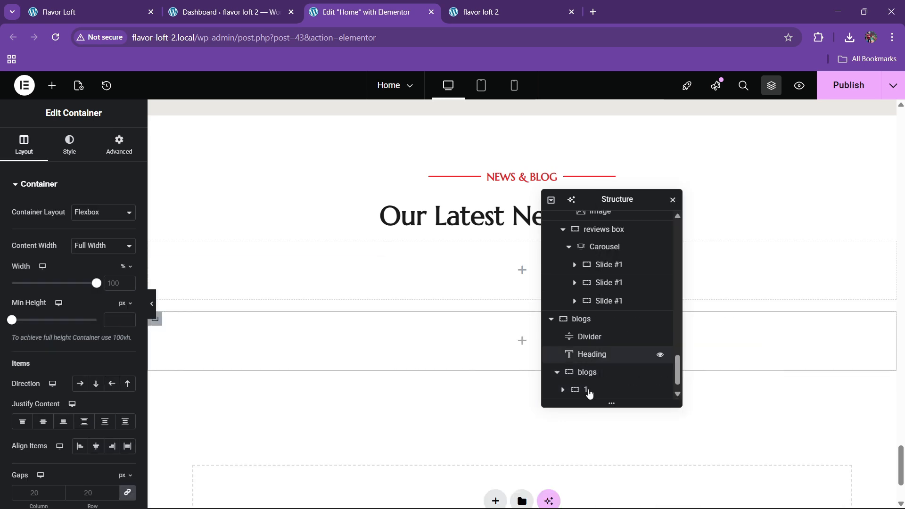
Step: Lay out the inner blogs container as a row with space-between justification and centered items, and set its top margin to 30 px
click(27, 160)
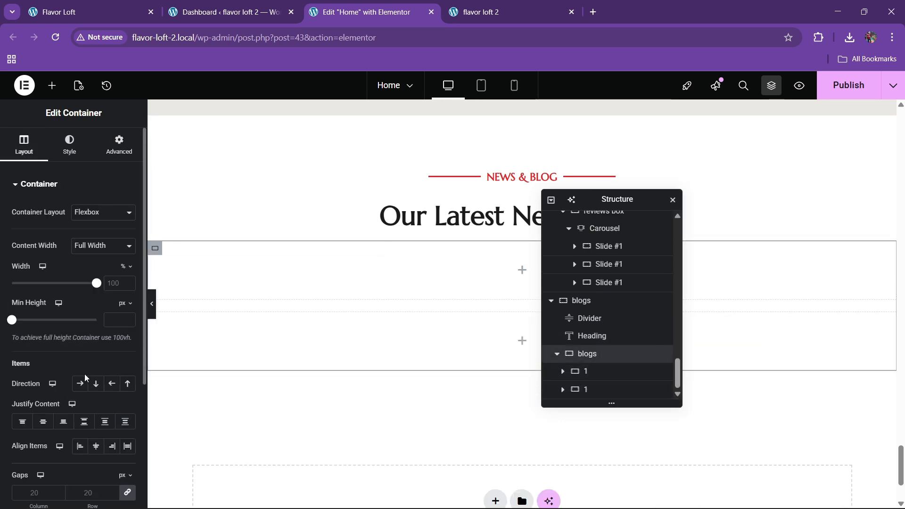
click(83, 390)
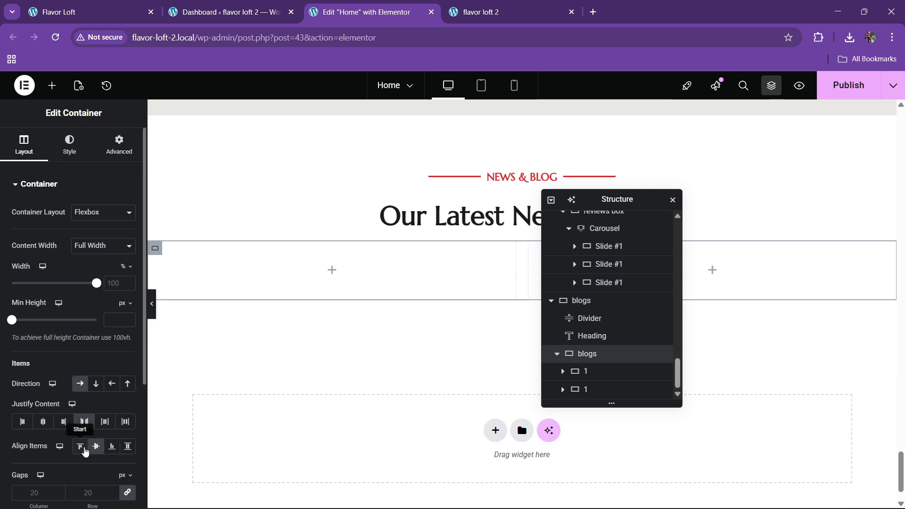
click(119, 144)
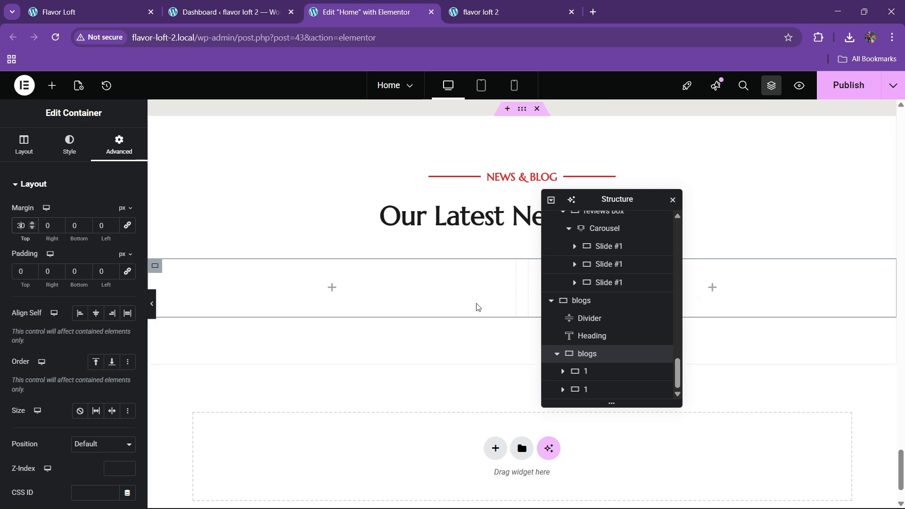
Step: Add an image widget to the first container 1 and fill it with 2-2.jpg from the media library
click(85, 12)
click(366, 5)
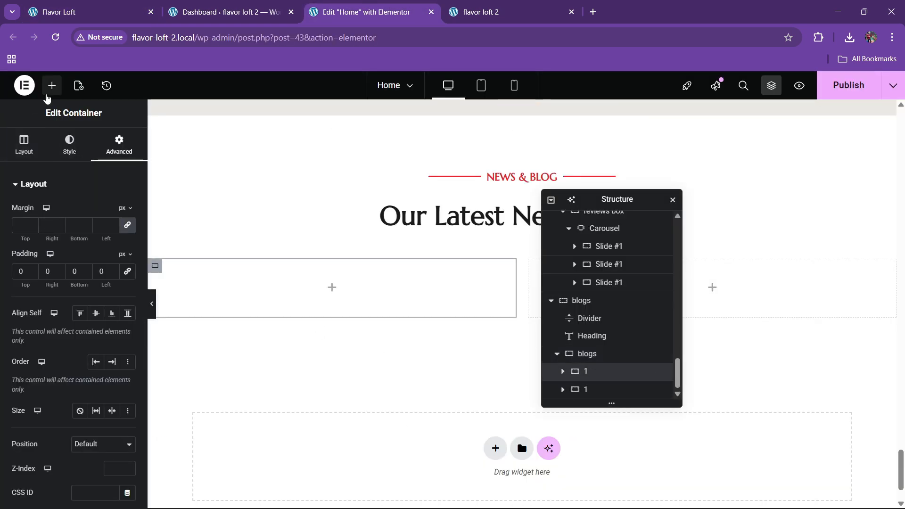
click(52, 85)
drag(106, 333, 293, 302)
click(44, 255)
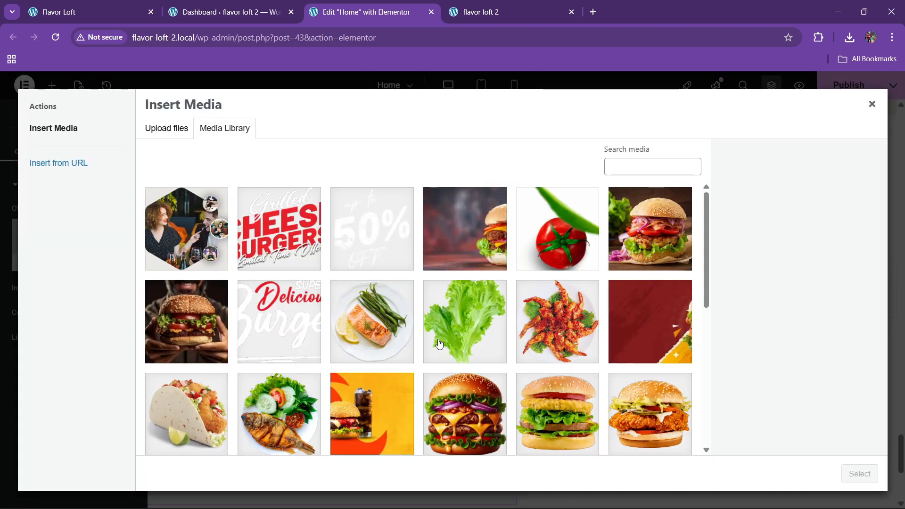
scroll(475, 333, down, 8)
click(206, 361)
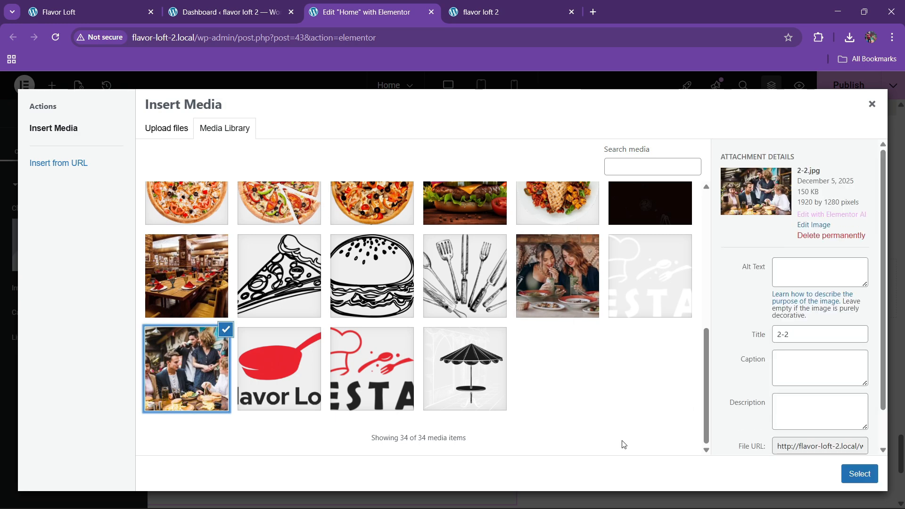
click(849, 473)
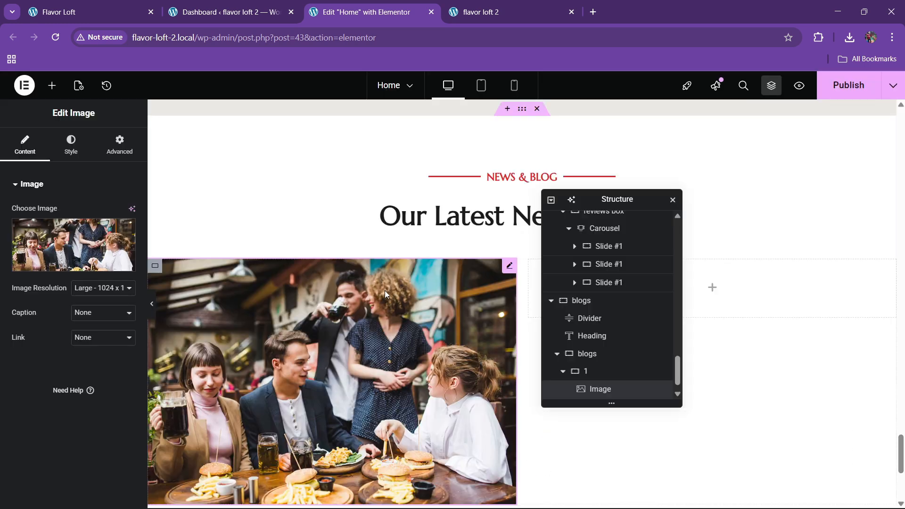
Step: Add a container to the first blog card after checking the reference site, and place it below the image in the structure
click(106, 4)
scroll(273, 349, down, 1)
scroll(273, 349, up, 1)
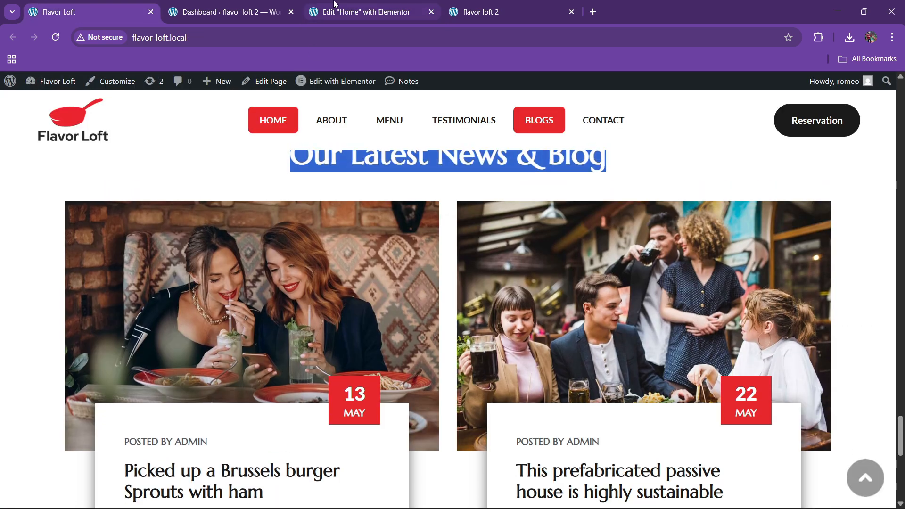
click(368, 12)
click(51, 86)
drag(45, 253, 292, 389)
scroll(292, 388, down, 3)
scroll(599, 380, down, 1)
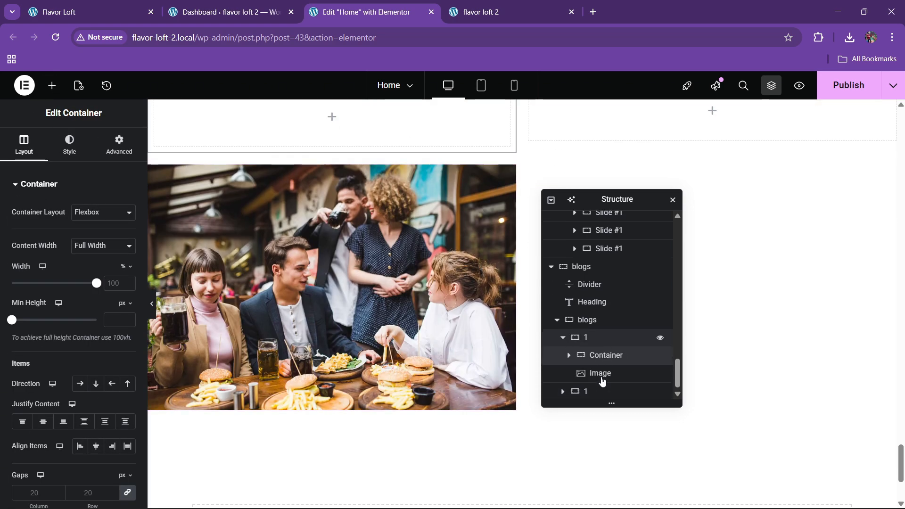
scroll(607, 374, up, 1)
drag(605, 370, 601, 386)
Step: Set the padding of the container below the image to 40 px on all sides, checking the card on the reference site
scroll(600, 366, down, 1)
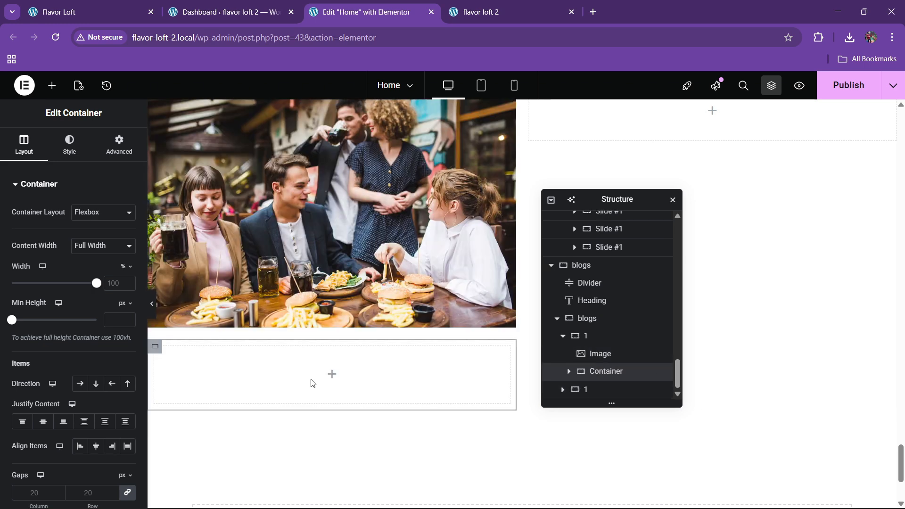
click(113, 150)
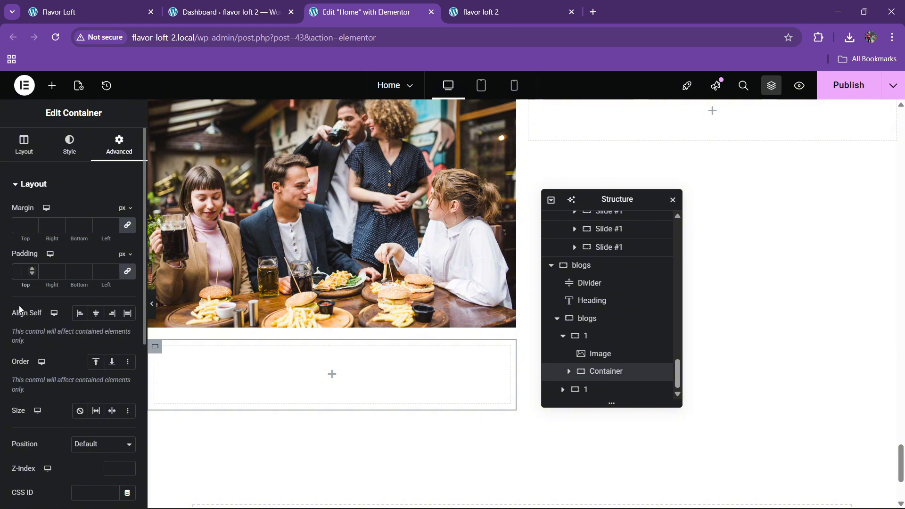
click(92, 6)
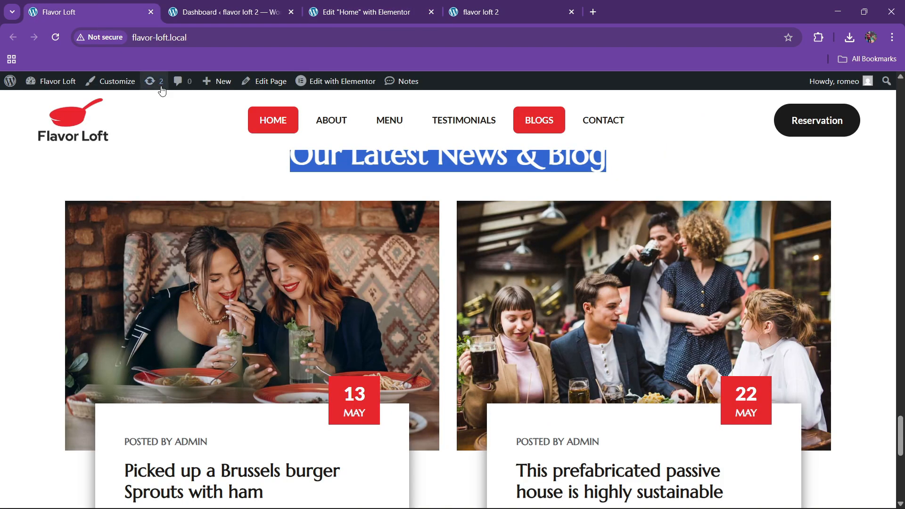
click(363, 11)
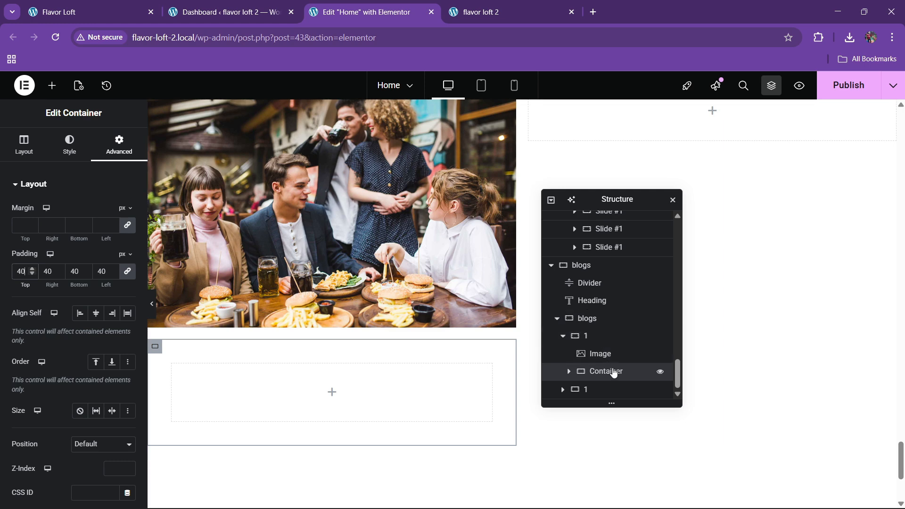
Step: Give the container below the image a classic background in white
click(70, 144)
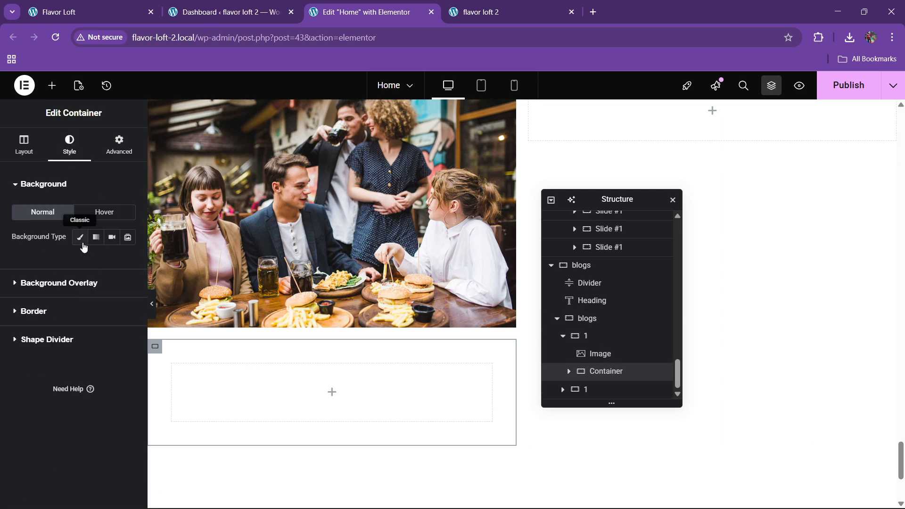
click(82, 243)
click(126, 265)
drag(109, 346, 62, 273)
click(62, 273)
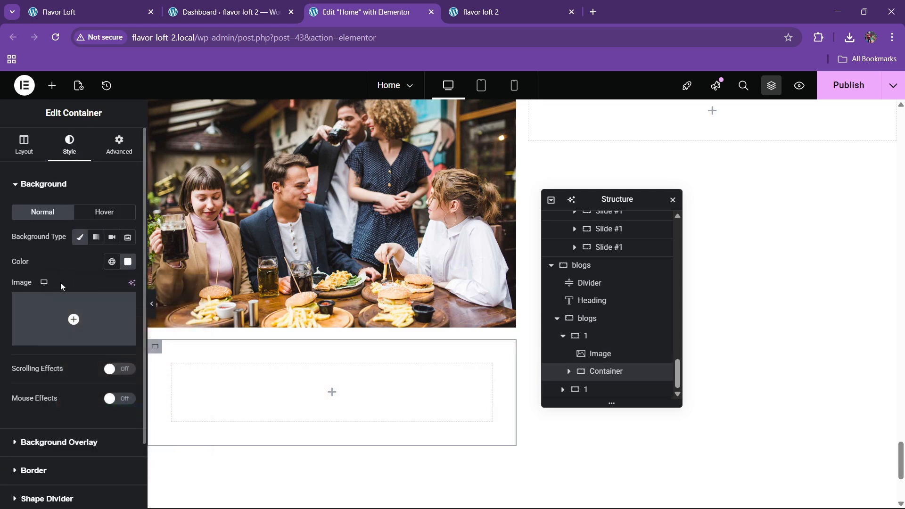
Step: Add a box shadow to the container below the image and set its width to 75%
scroll(59, 330, down, 2)
click(55, 393)
click(128, 364)
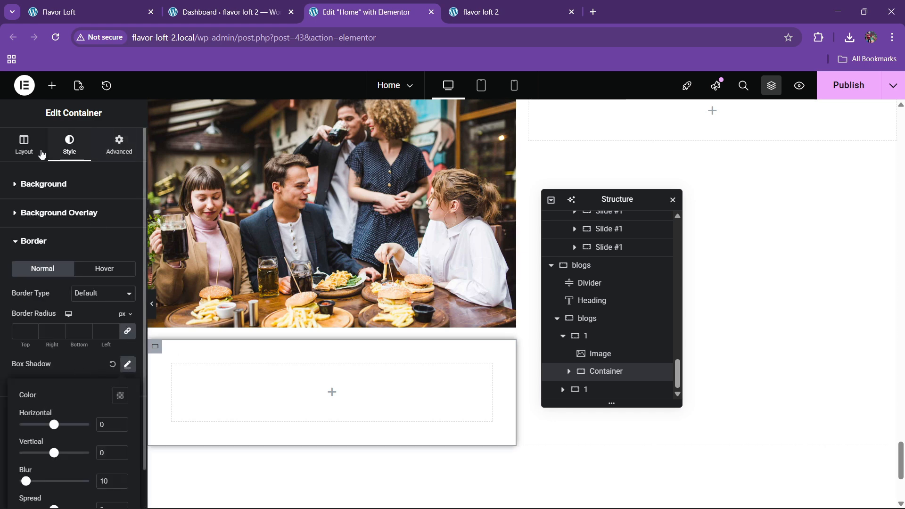
click(26, 145)
drag(94, 287, 75, 288)
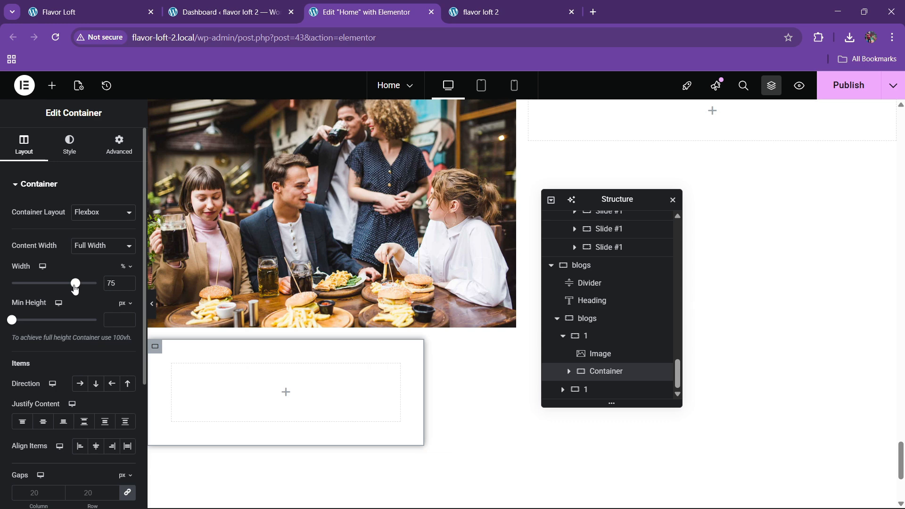
Step: Center the contents of the first container 1 with centered justification and centered item alignment
click(589, 336)
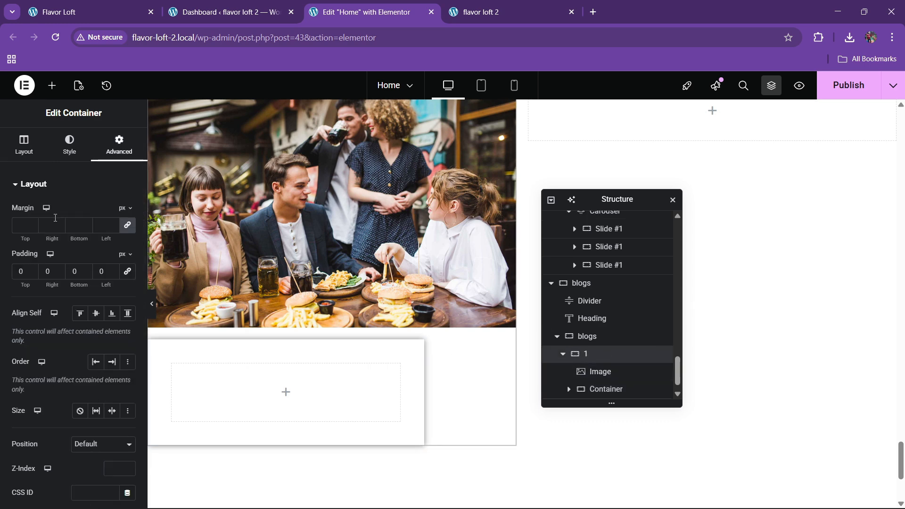
click(25, 150)
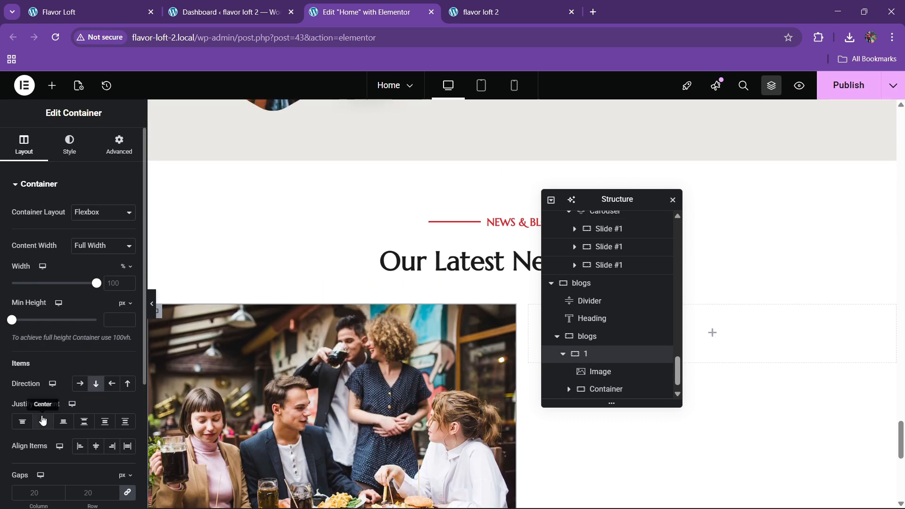
click(97, 445)
scroll(369, 333, down, 3)
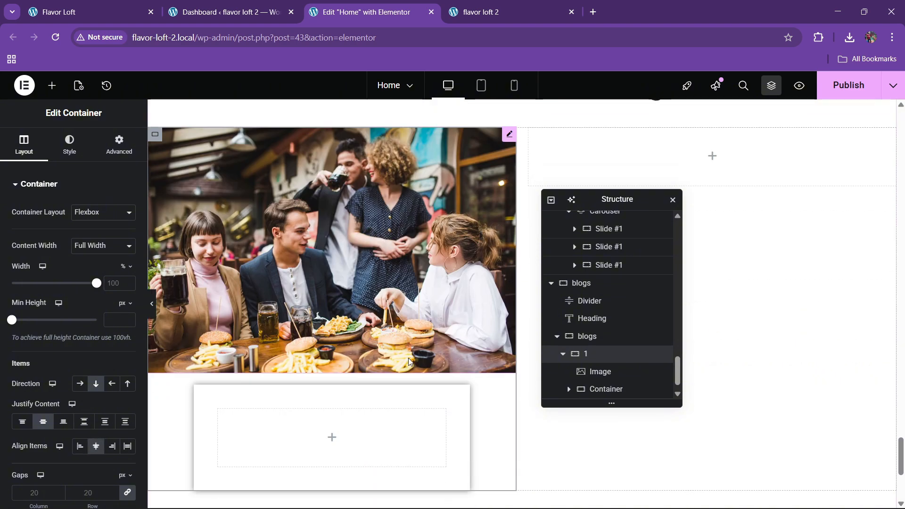
scroll(409, 362, down, 2)
scroll(613, 370, down, 1)
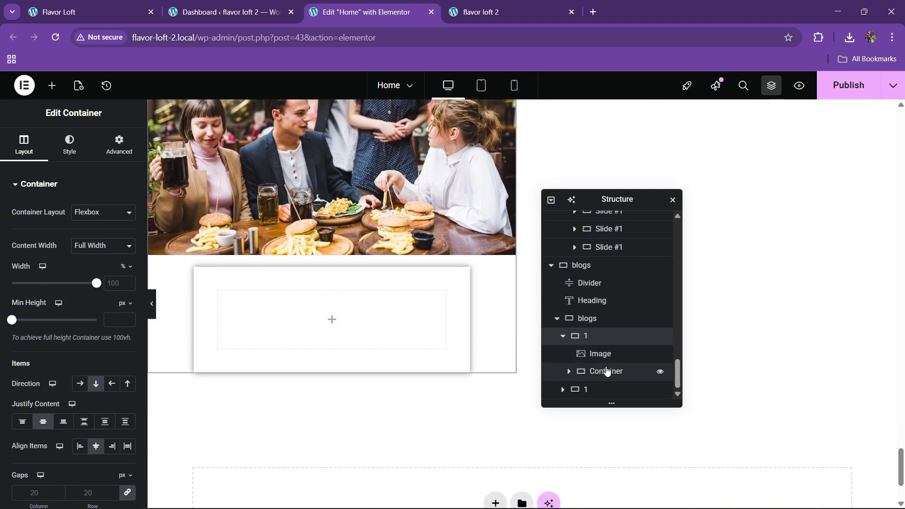
Step: Widen the container below the image to 80% and compare it with the reference site
click(607, 372)
click(129, 281)
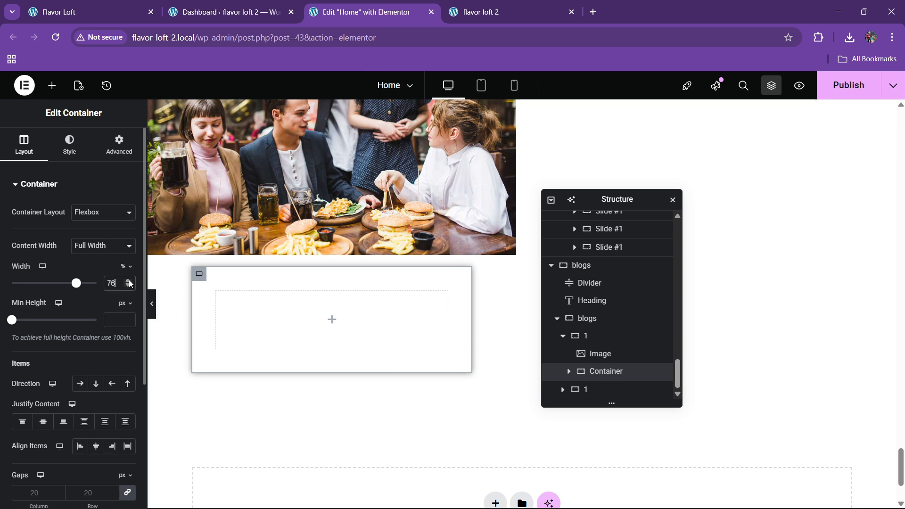
click(129, 281)
click(129, 281)
click(128, 281)
click(129, 281)
click(129, 281)
click(129, 281)
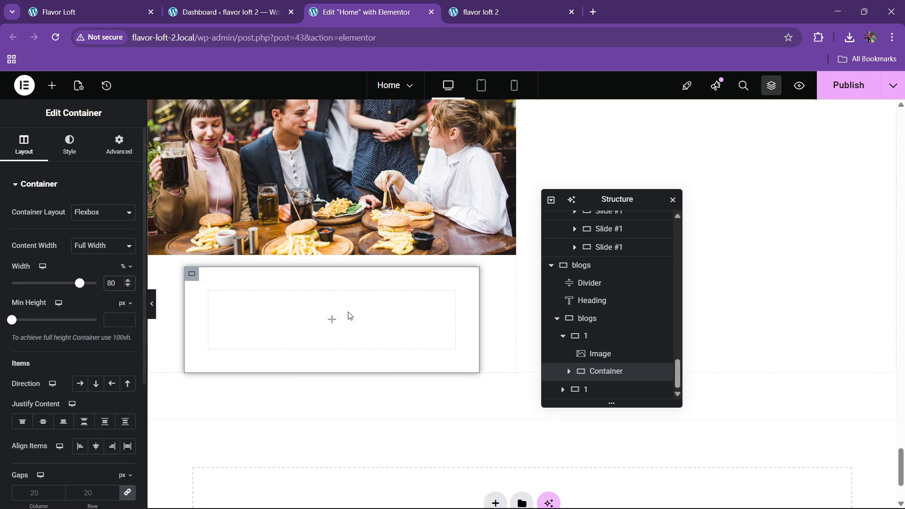
click(137, 9)
click(405, 11)
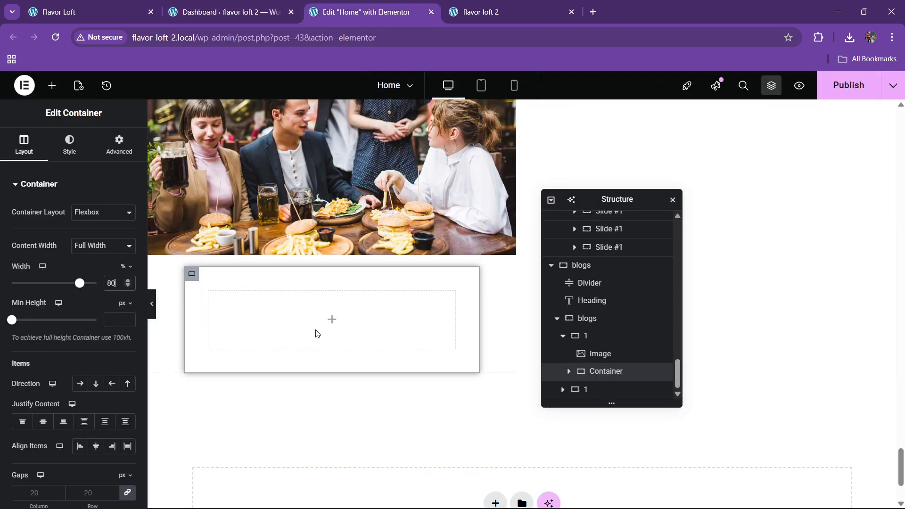
Step: Set the border radius of the container below the image to 0 on all corners and preview the card without the editing panel
click(70, 144)
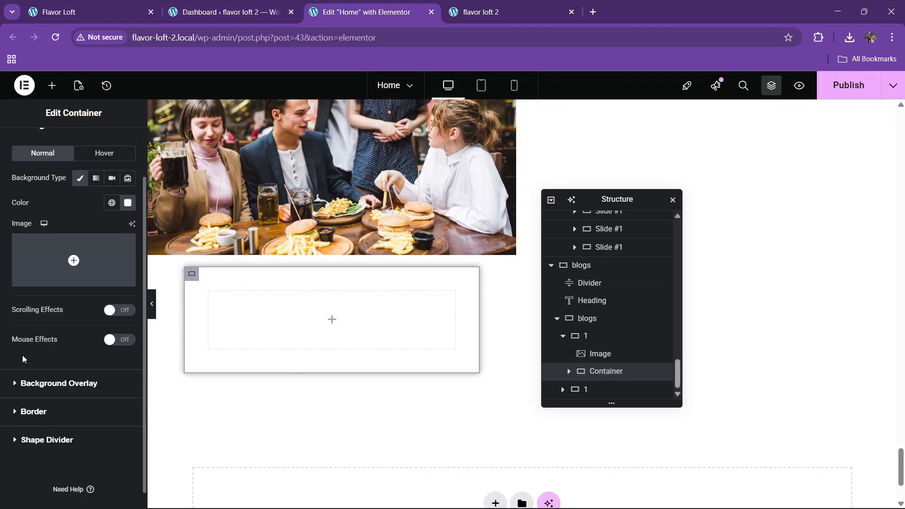
click(22, 394)
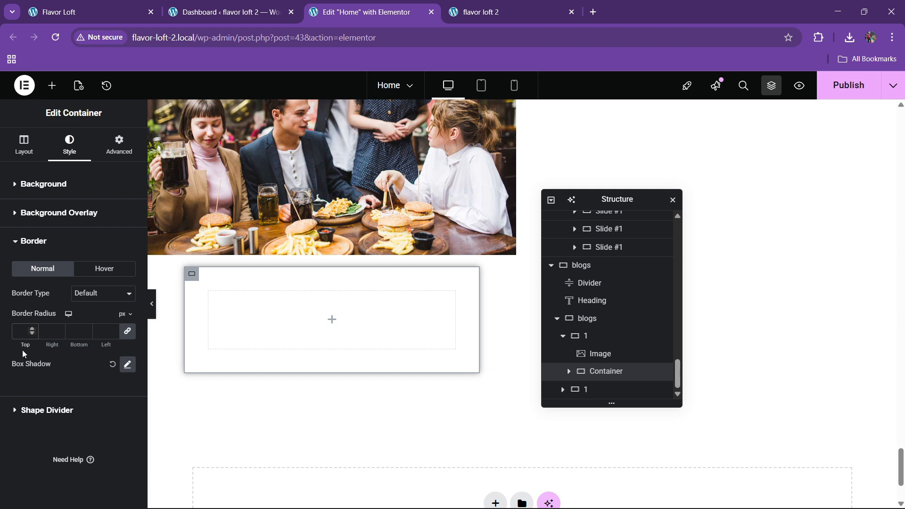
click(21, 350)
text(0)
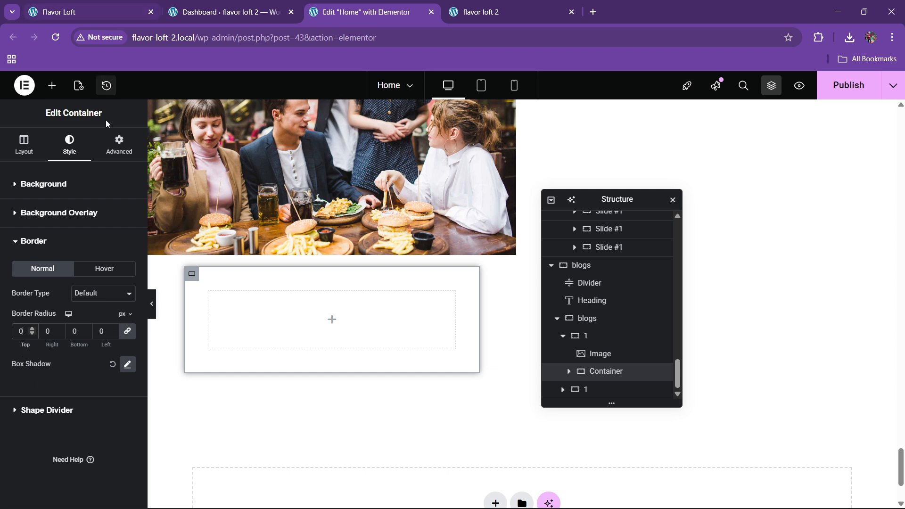
click(152, 303)
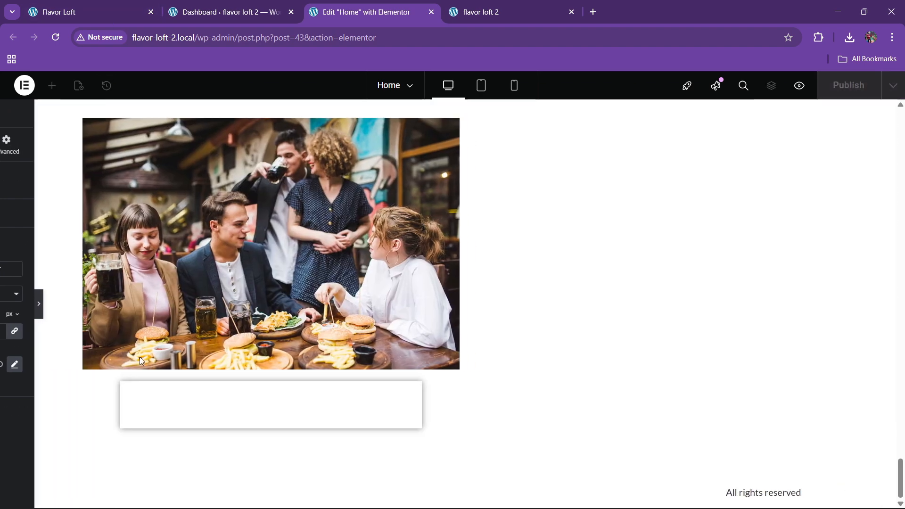
click(3, 315)
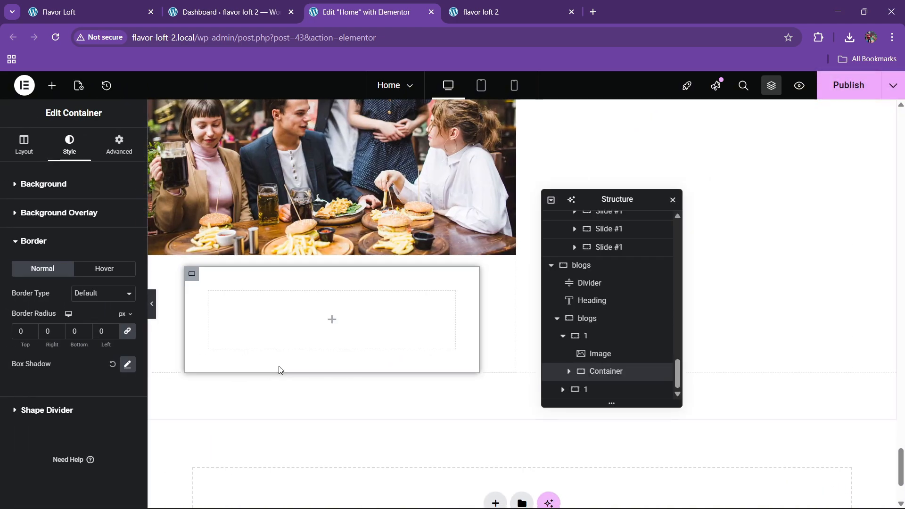
Step: Check the blog cards on the reference site and set the width of the container below the image to 85%
click(116, 11)
scroll(191, 332, down, 3)
click(351, 5)
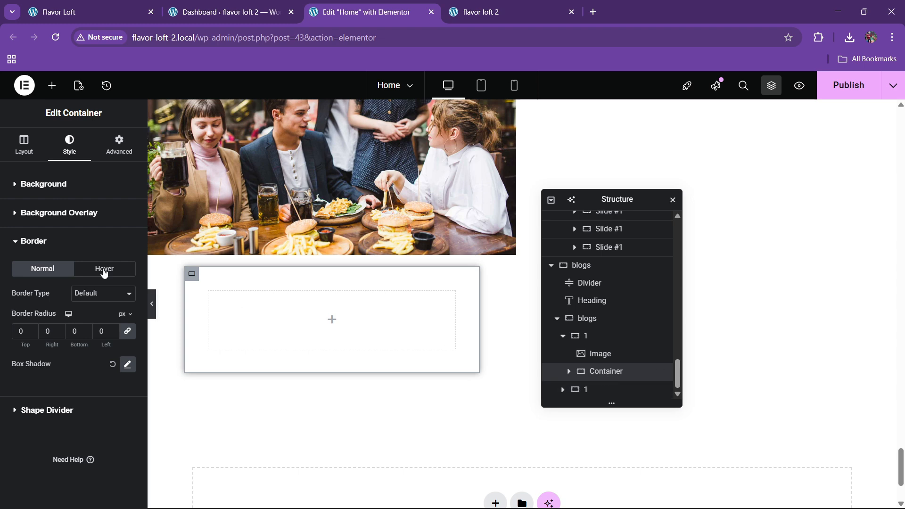
click(23, 152)
click(128, 283)
click(127, 283)
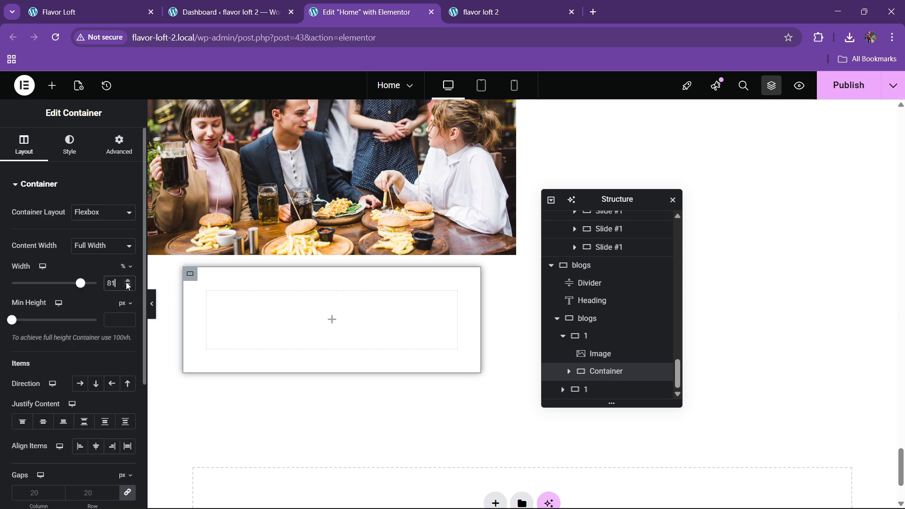
click(127, 283)
click(128, 283)
click(127, 283)
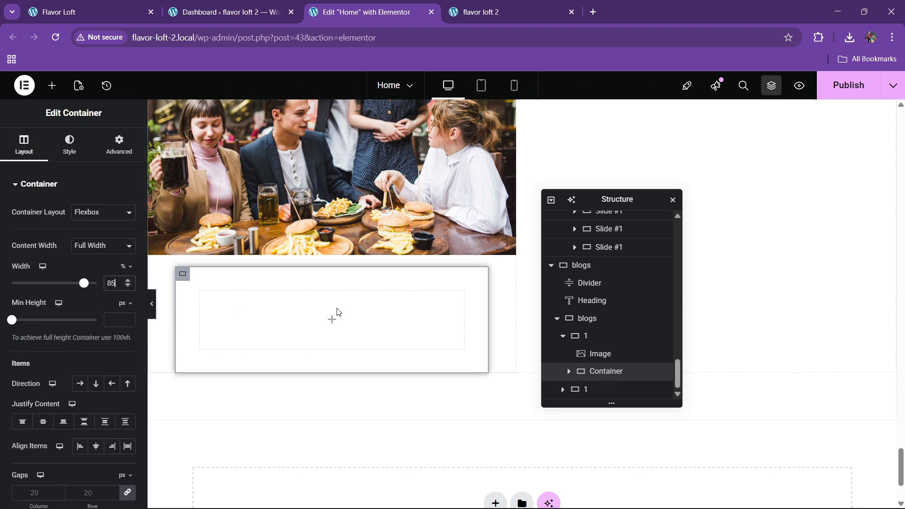
Step: Set the column and row gaps of the first container 1 to 0 px
click(594, 336)
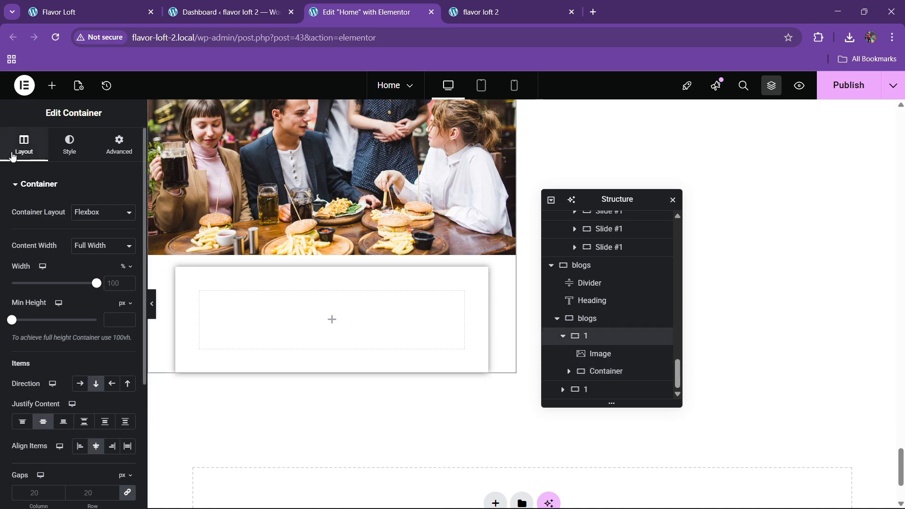
scroll(71, 349, down, 3)
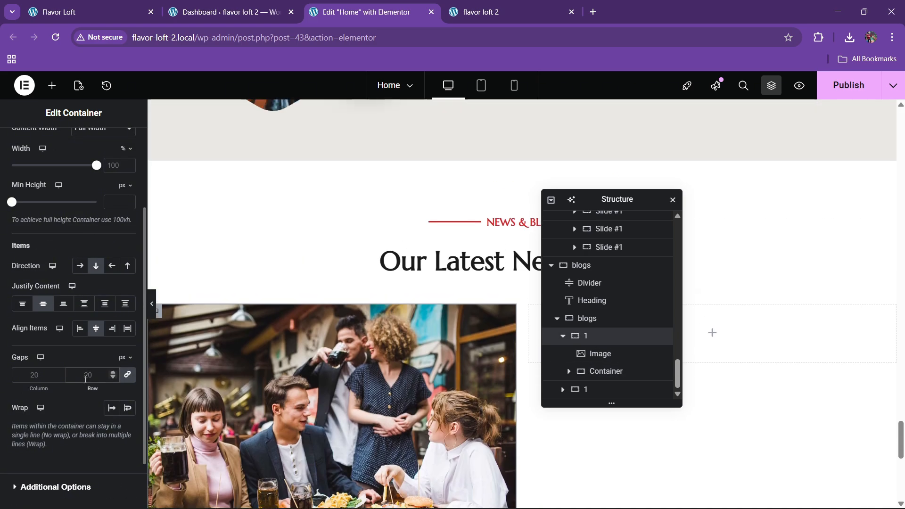
click(85, 380)
text(0)
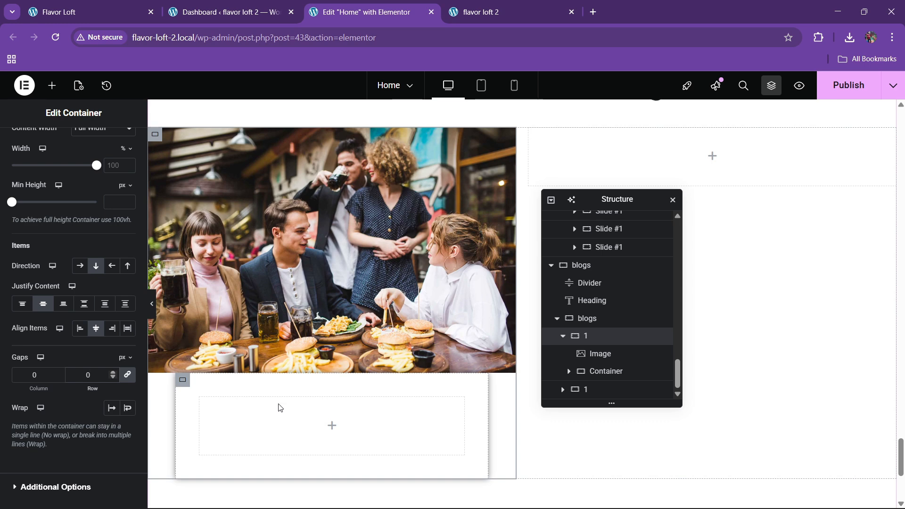
scroll(96, 197, up, 3)
click(113, 149)
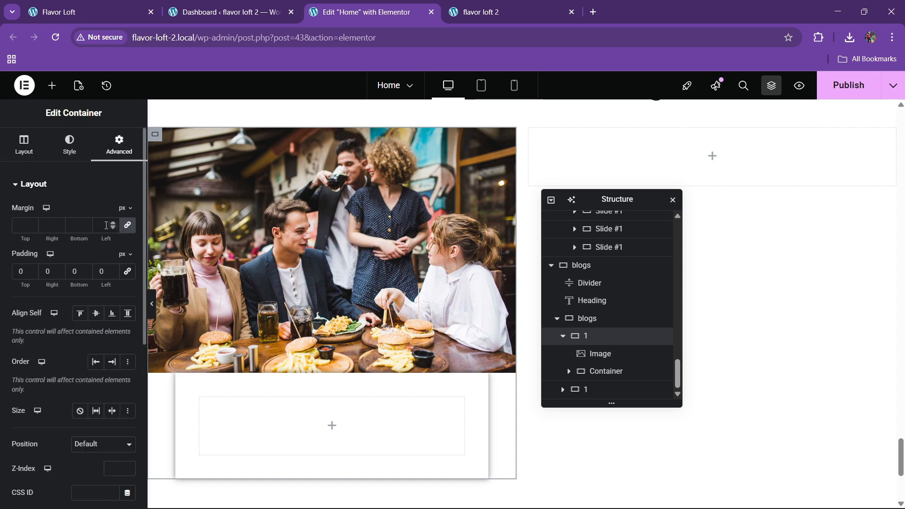
click(127, 227)
click(90, 12)
click(380, 4)
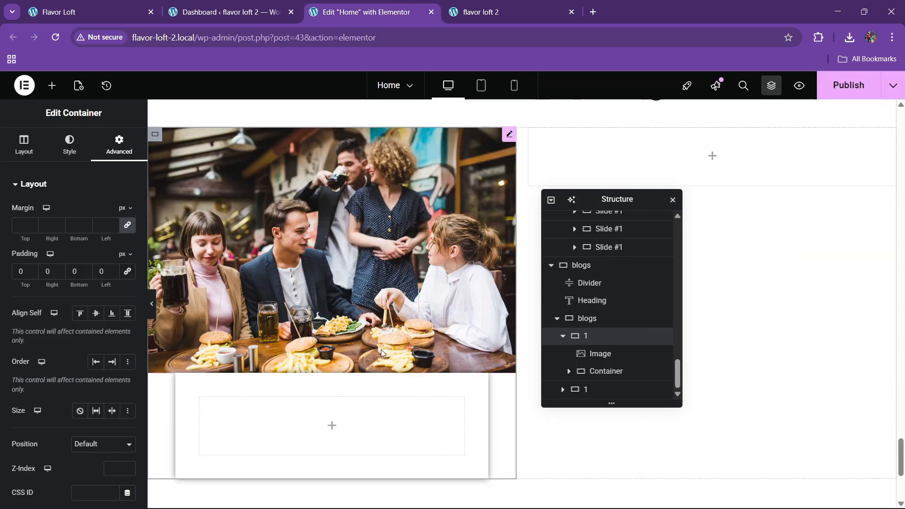
Step: Add a heading widget to the container below the image and title it "Posted By Admin", as on the reference site
scroll(381, 349, up, 2)
click(52, 86)
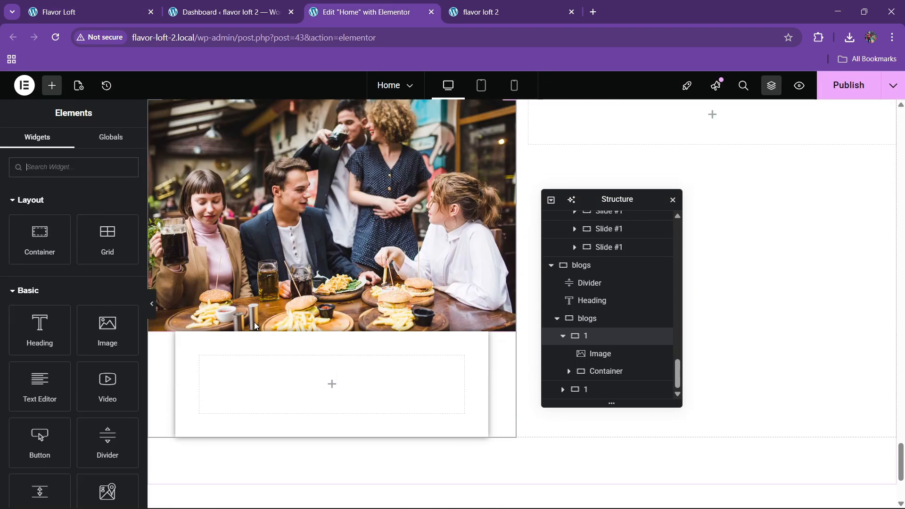
drag(41, 347, 238, 378)
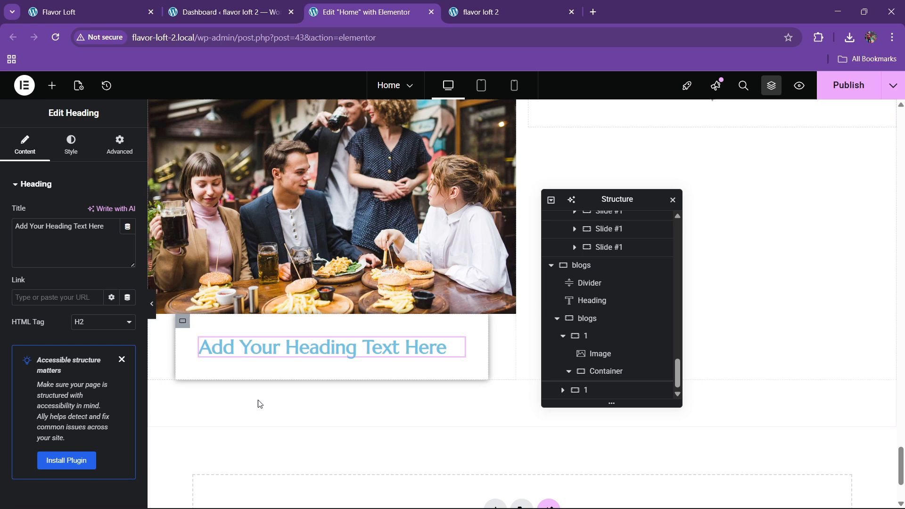
click(128, 4)
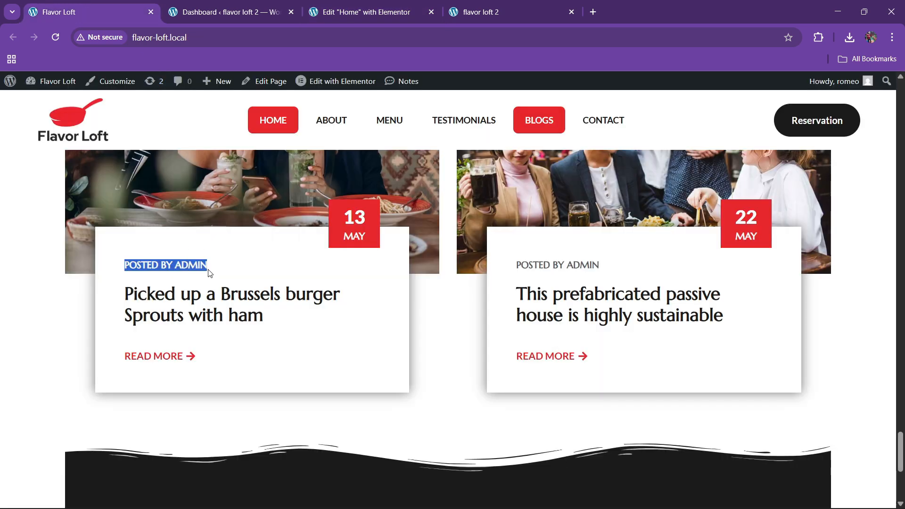
click(358, 12)
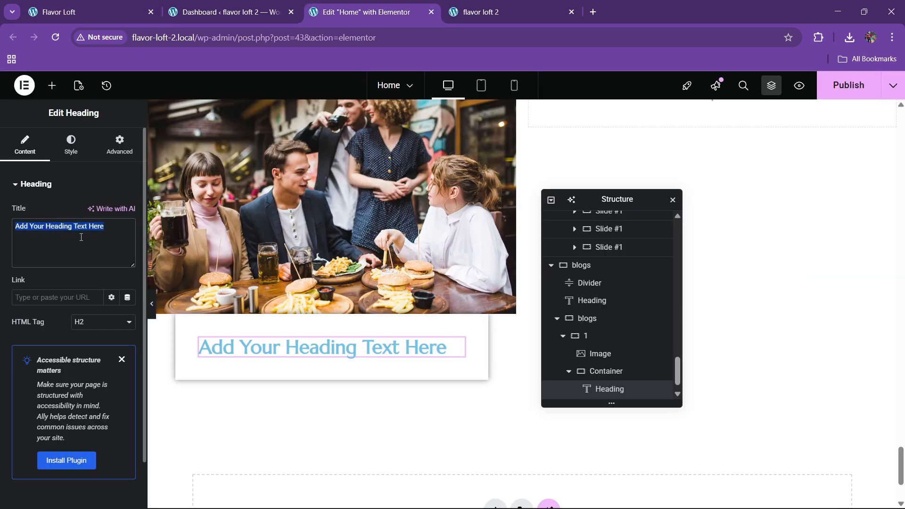
text(Posted By Admin)
Step: Set the "Posted By Admin" heading's typography to uppercase with a font size of 17 px
click(70, 144)
click(127, 245)
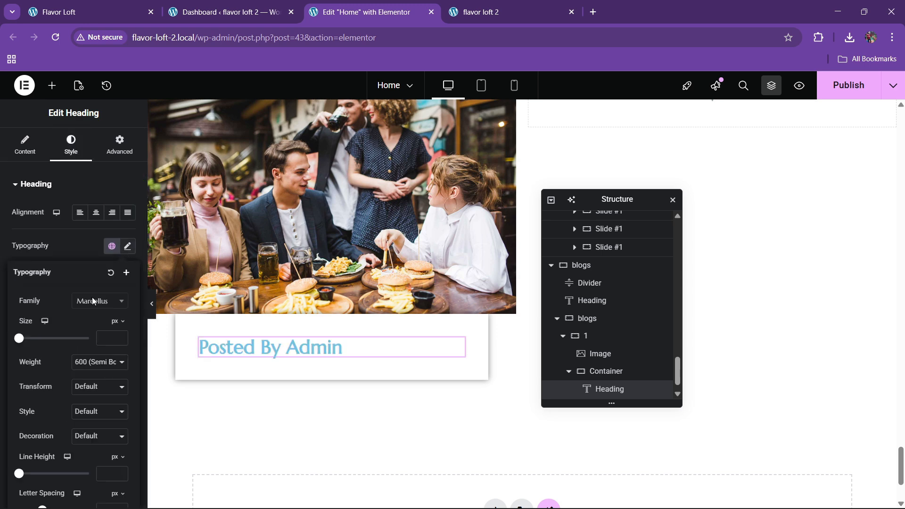
click(92, 411)
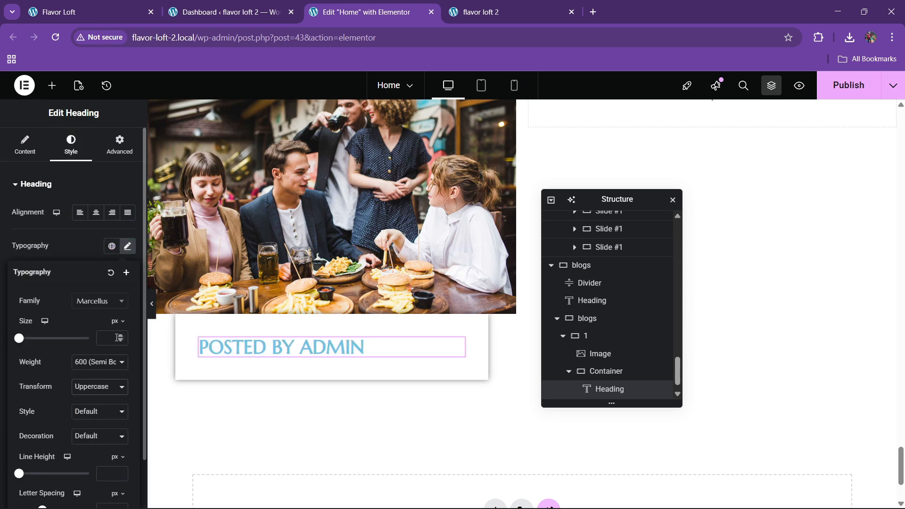
click(122, 338)
text(6)
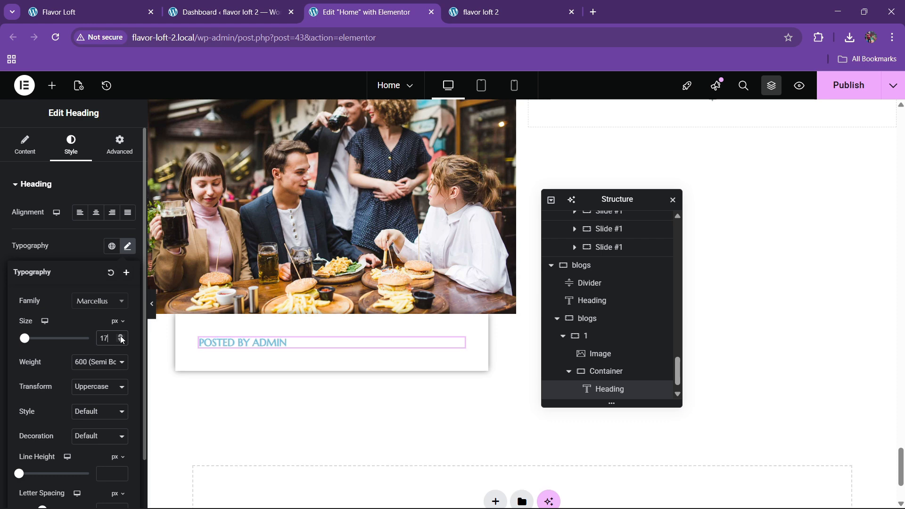
Step: Increase the "Posted By Admin" heading's font size slightly above 17 px and apply the global Text color
click(121, 336)
click(76, 252)
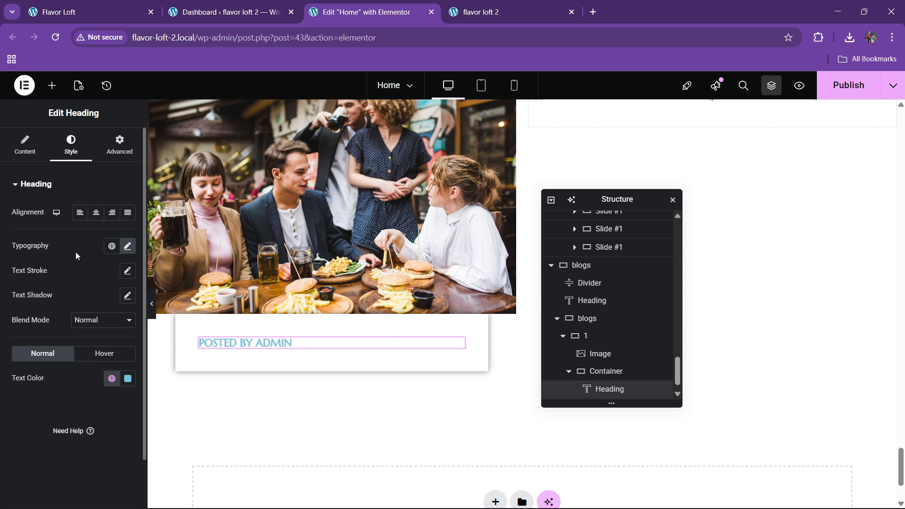
click(127, 378)
click(111, 379)
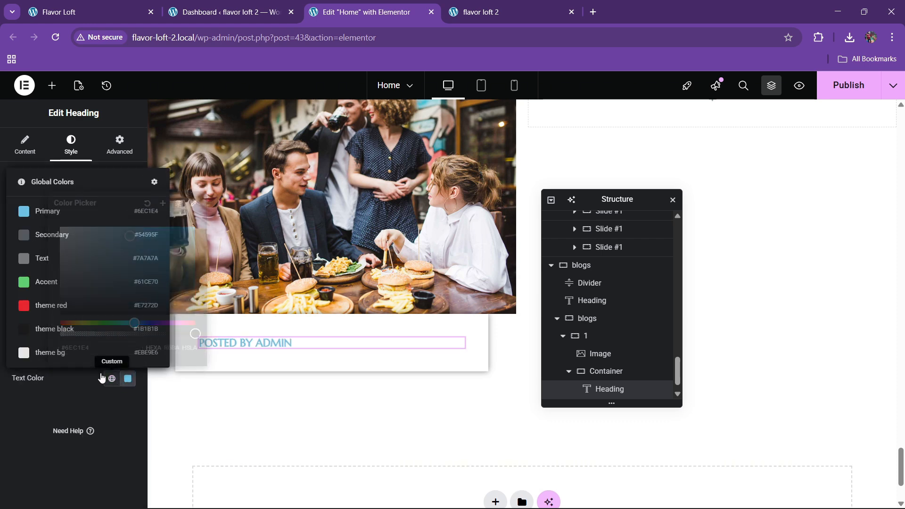
click(54, 262)
Step: Check the reference card, copy the "Our Latest News & Blog" heading and paste it below "Posted By Admin" in the card
click(126, 5)
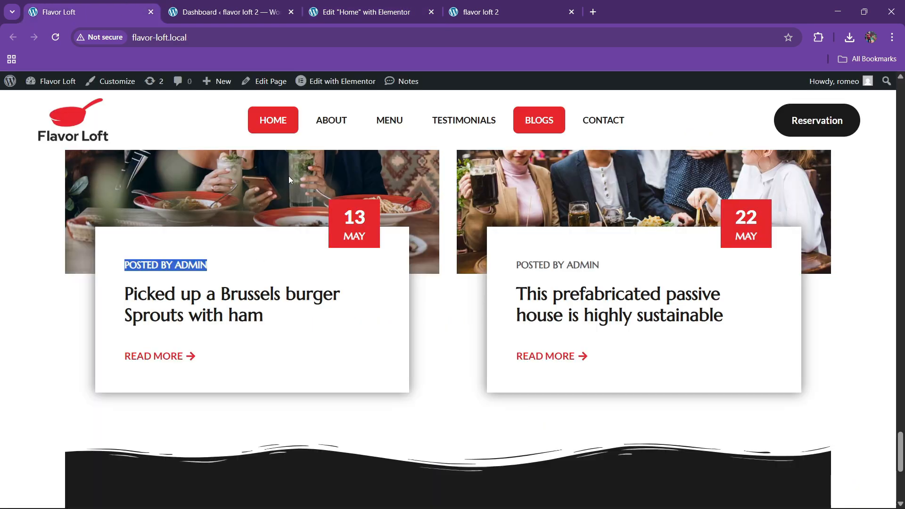
click(336, 13)
scroll(448, 227, up, 4)
right_click(444, 198)
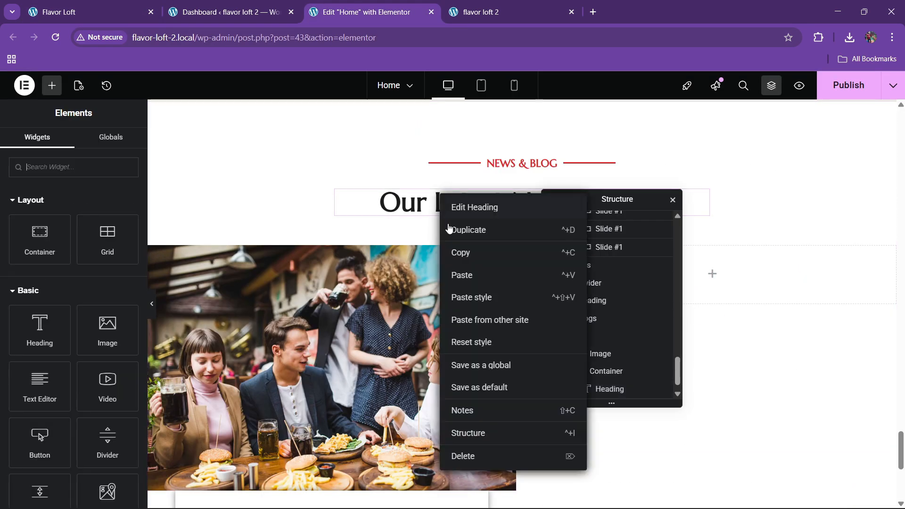
scroll(337, 283, down, 5)
right_click(272, 288)
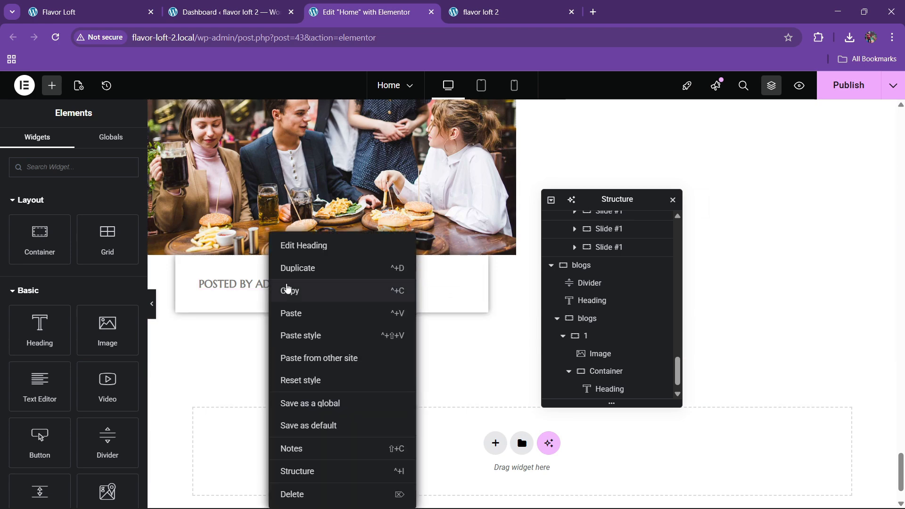
click(290, 319)
Step: Copy the first blog title from the reference site and retitle the pasted heading "Picked up a Brussels burger Sprouts with ham"
click(90, 12)
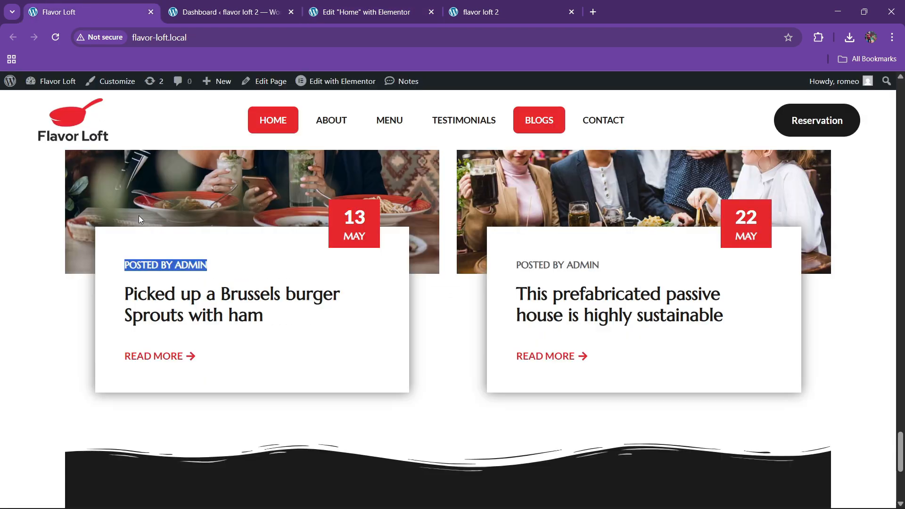
click(149, 282)
drag(148, 315, 293, 323)
key(ctrl+c)
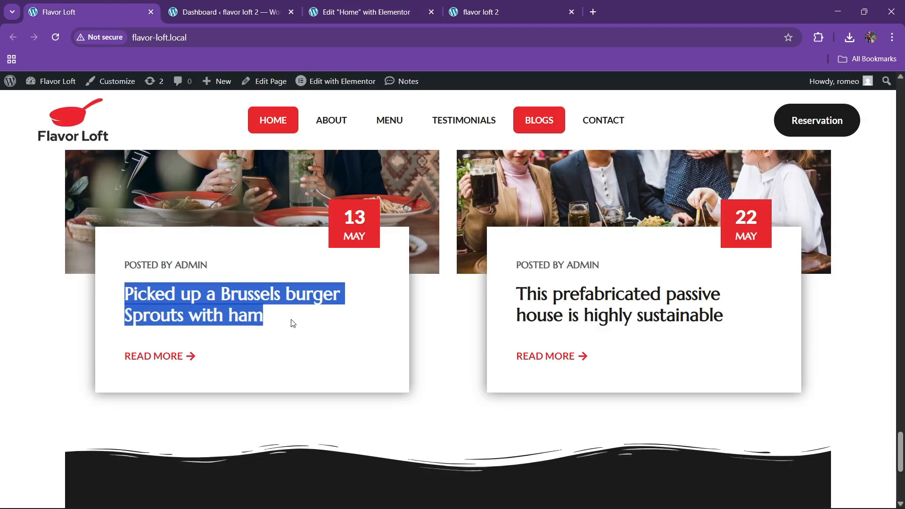
click(361, 12)
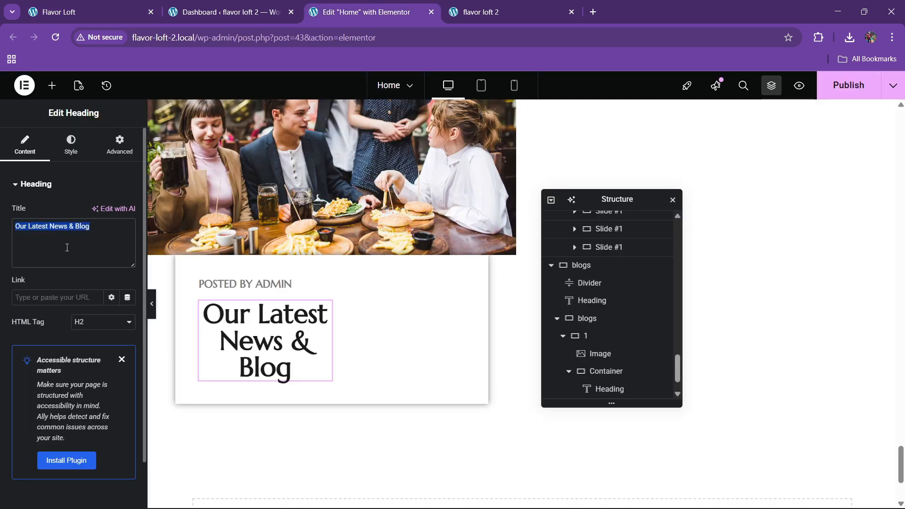
key(ctrl+v)
Step: Make the blog title heading span the card container's full width and align its text left
click(120, 146)
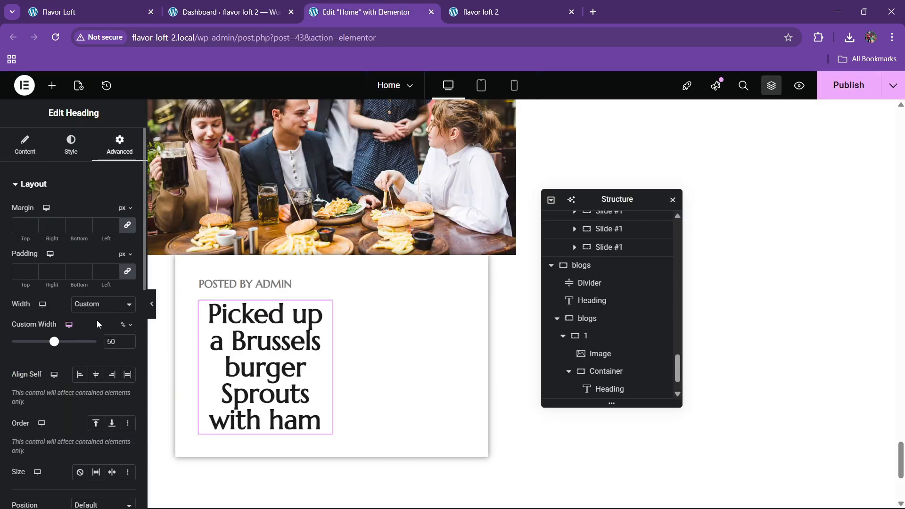
click(86, 335)
click(71, 145)
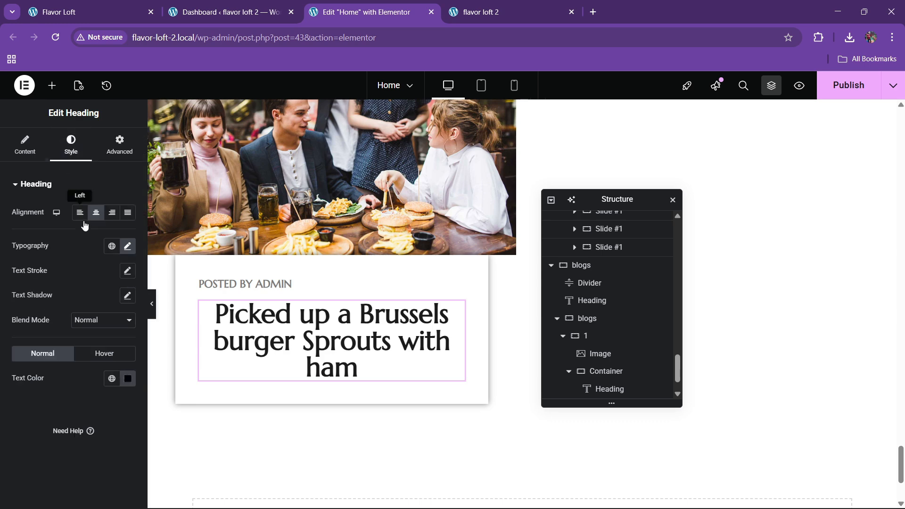
click(81, 214)
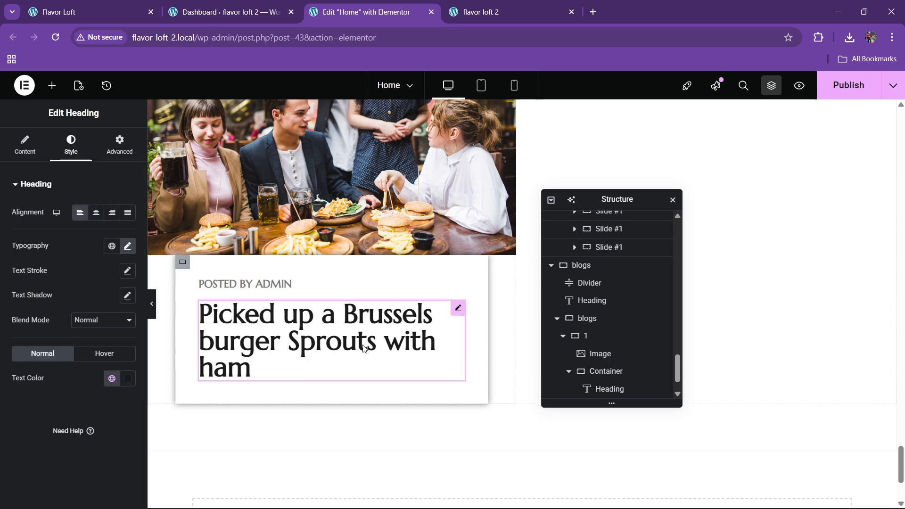
Step: Reduce the blog title's font size to slightly above 26 px and compare it with the reference card
click(127, 246)
click(117, 342)
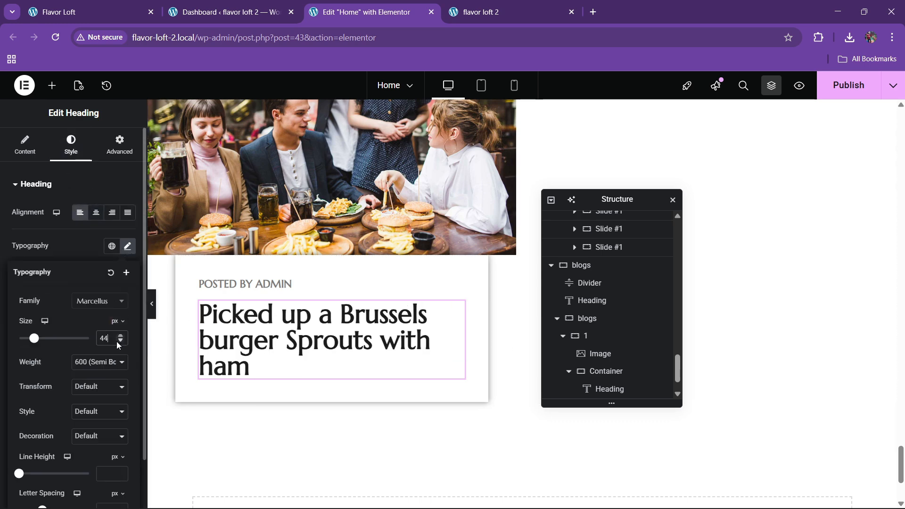
double_click(116, 337)
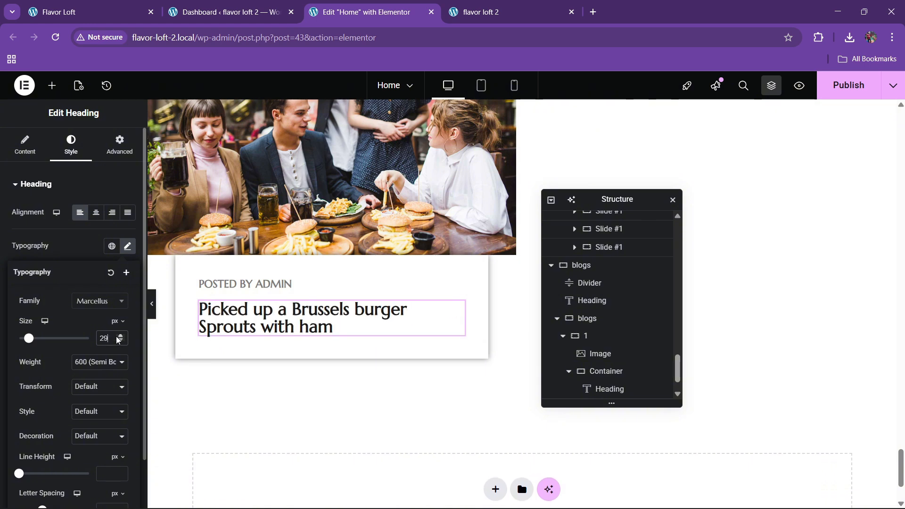
click(120, 342)
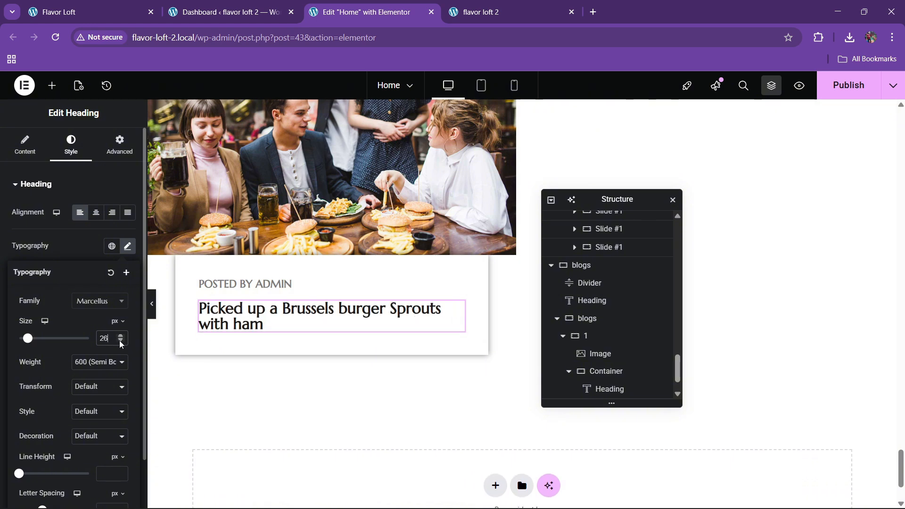
double_click(121, 337)
key(ctrl+1)
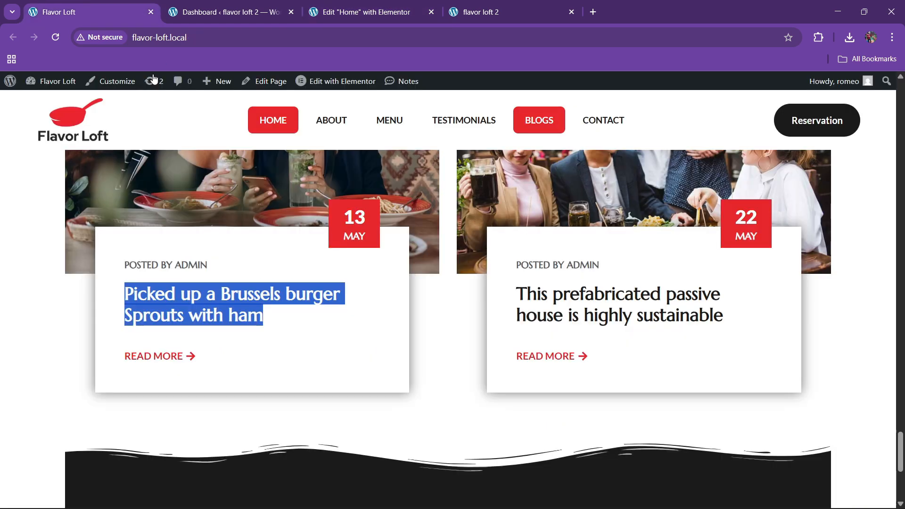
key(ctrl+3)
Step: Add a button widget below the blog title and set its text to "READ MORE"
click(59, 90)
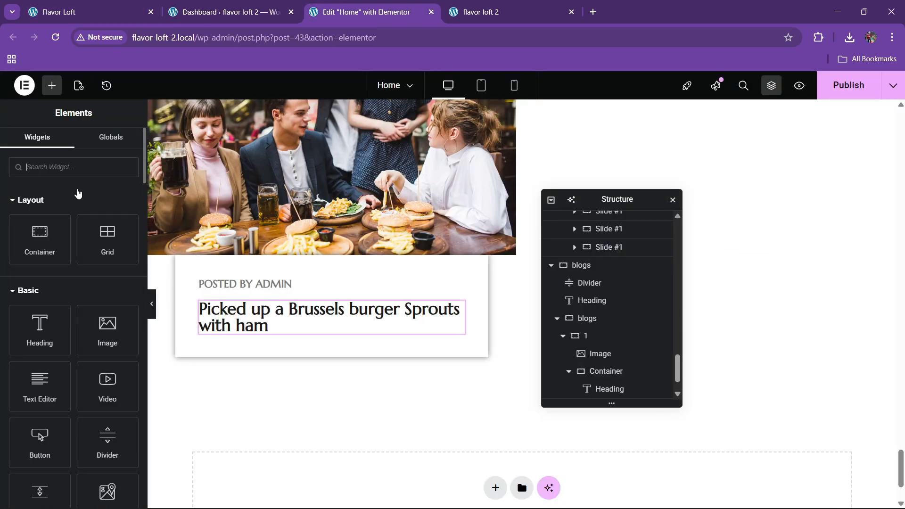
scroll(67, 390, down, 2)
drag(39, 380, 291, 326)
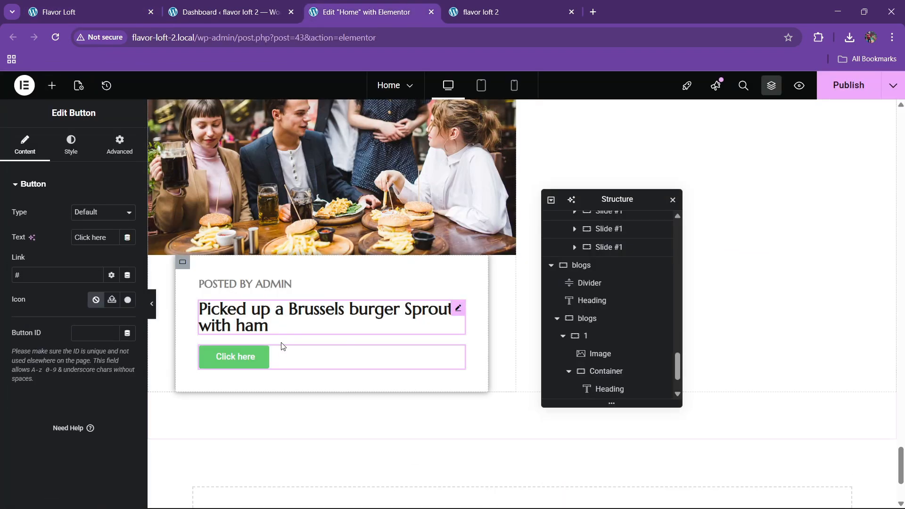
text(READ MORE)
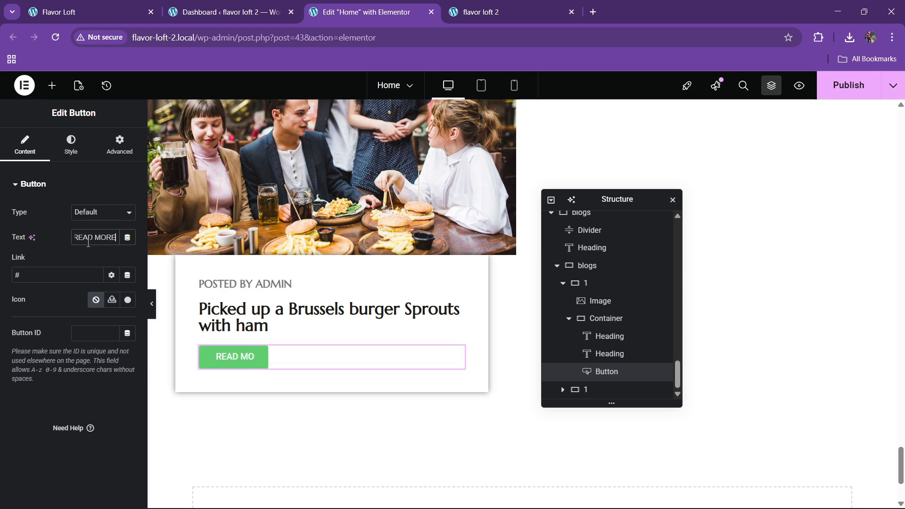
Step: Set the READ MORE button's padding to 0 px on all sides and make its background color fully transparent
scroll(33, 341, down, 2)
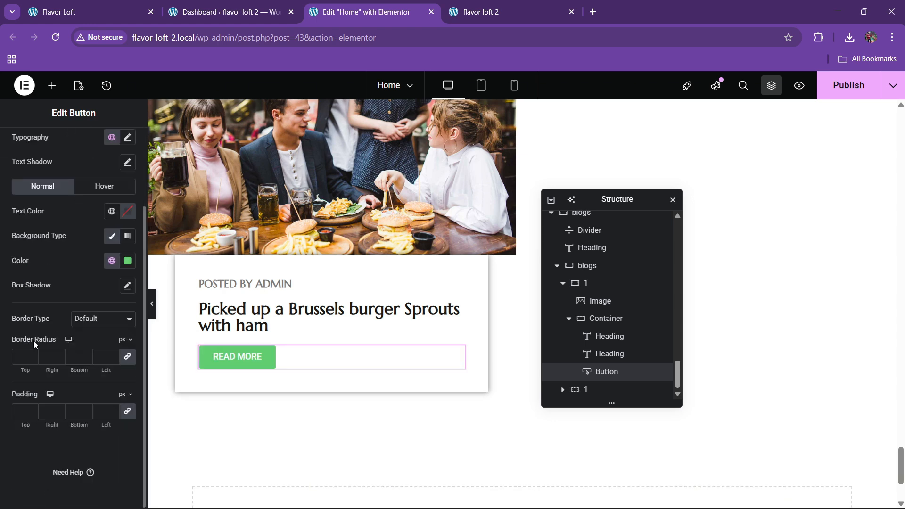
click(22, 418)
text(0)
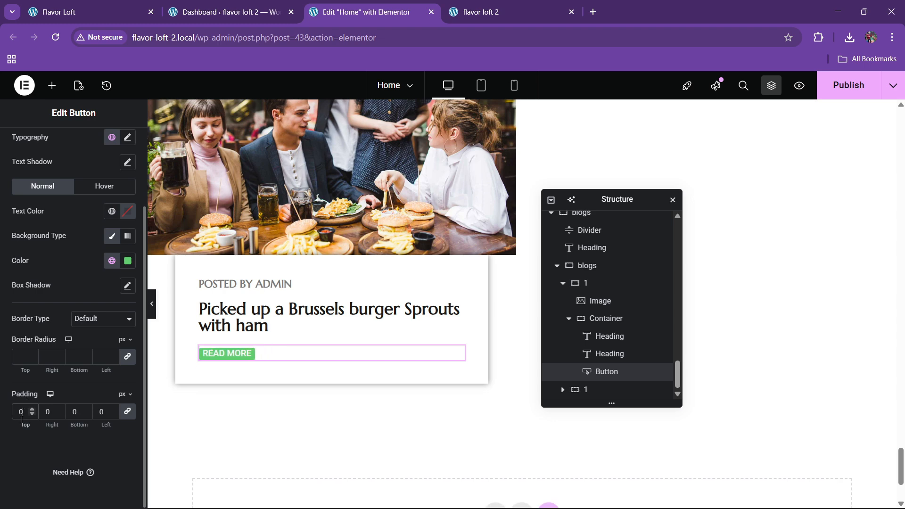
click(127, 261)
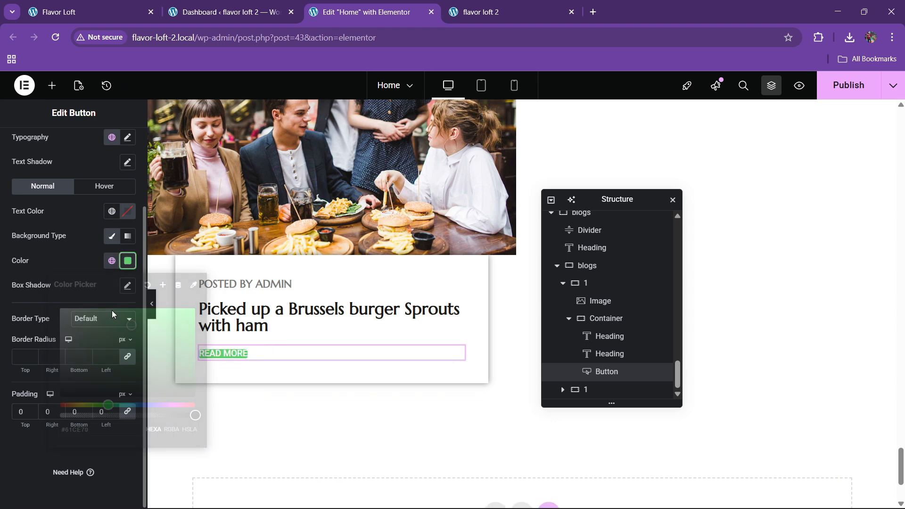
text(00)
click(79, 262)
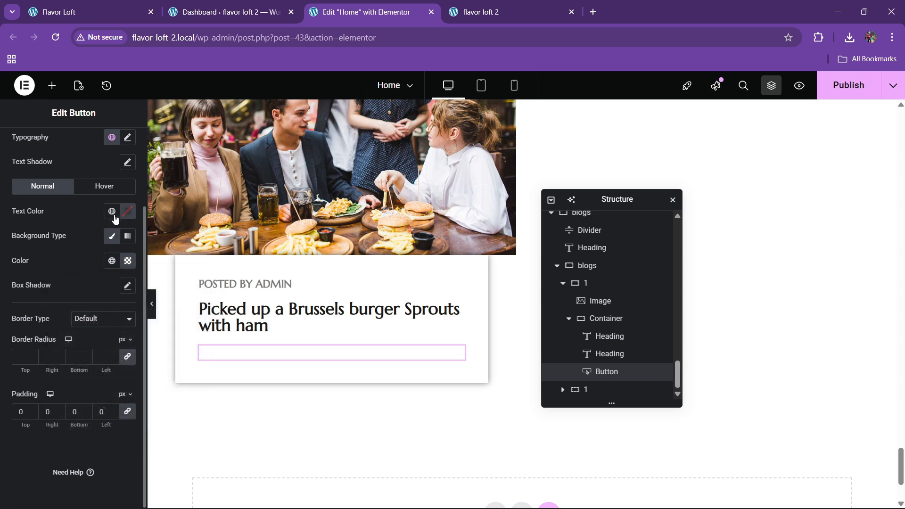
Step: Set the READ MORE button's text color to the global color theme red
click(112, 211)
click(46, 377)
click(112, 211)
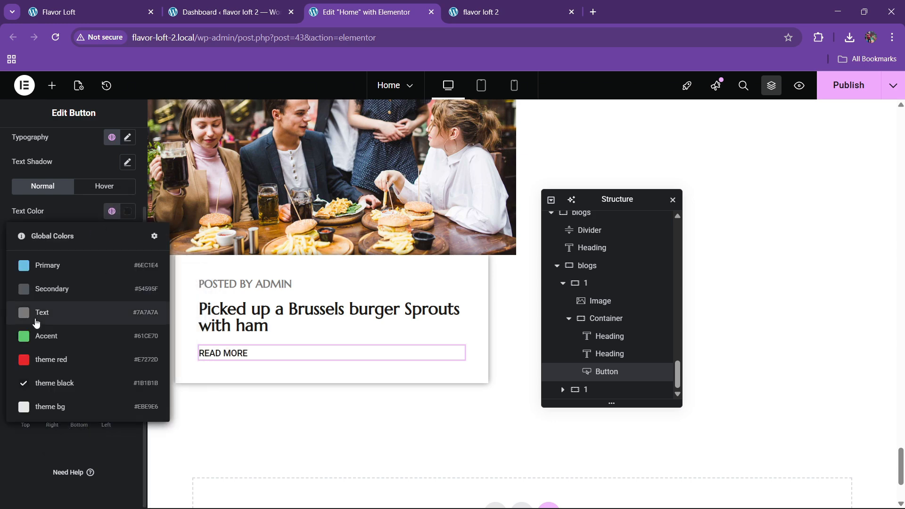
click(47, 355)
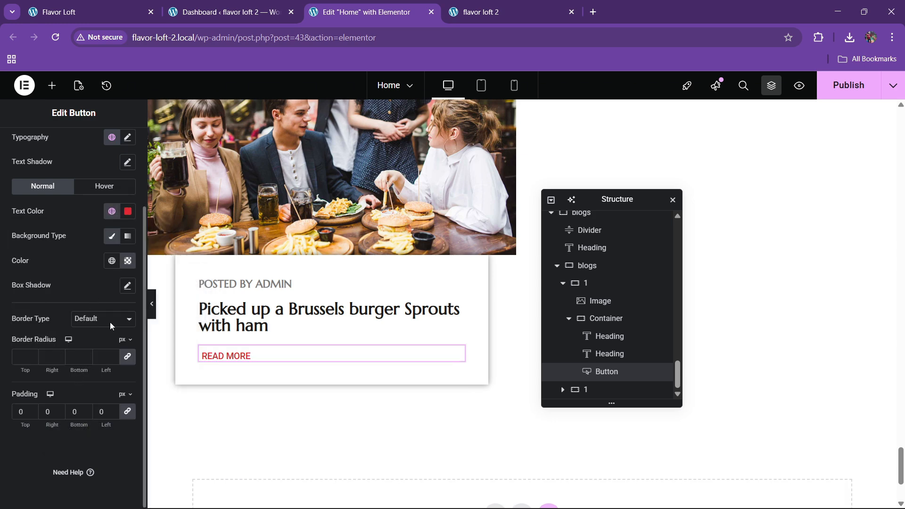
Step: Customize the READ MORE button's typography with a font size slightly above 16 px
click(126, 141)
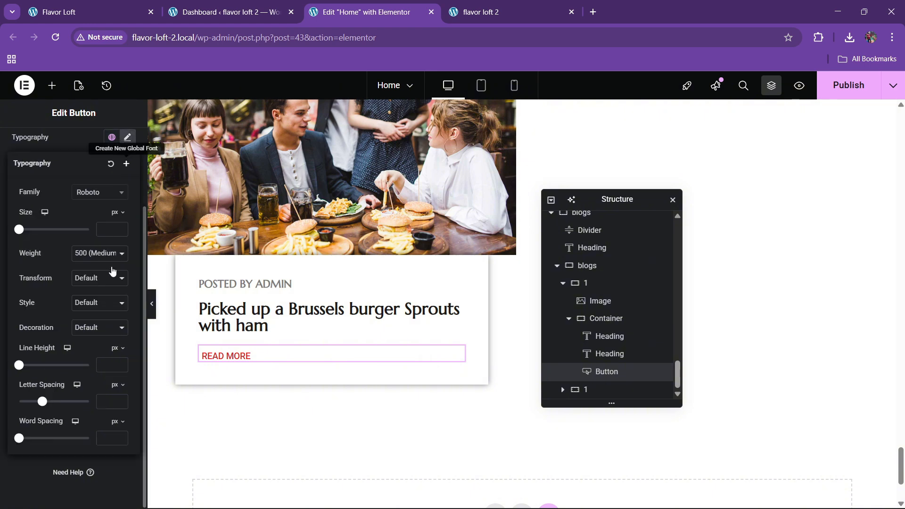
click(121, 227)
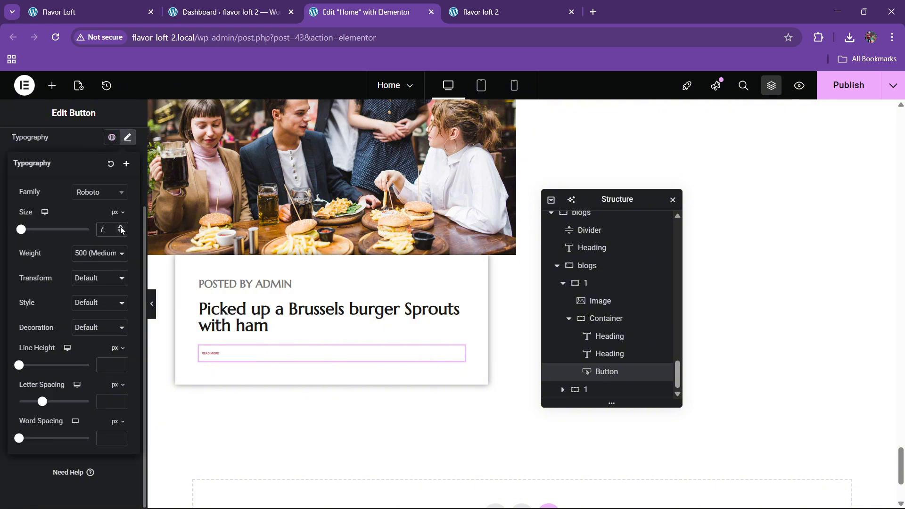
click(121, 229)
click(120, 228)
click(120, 228)
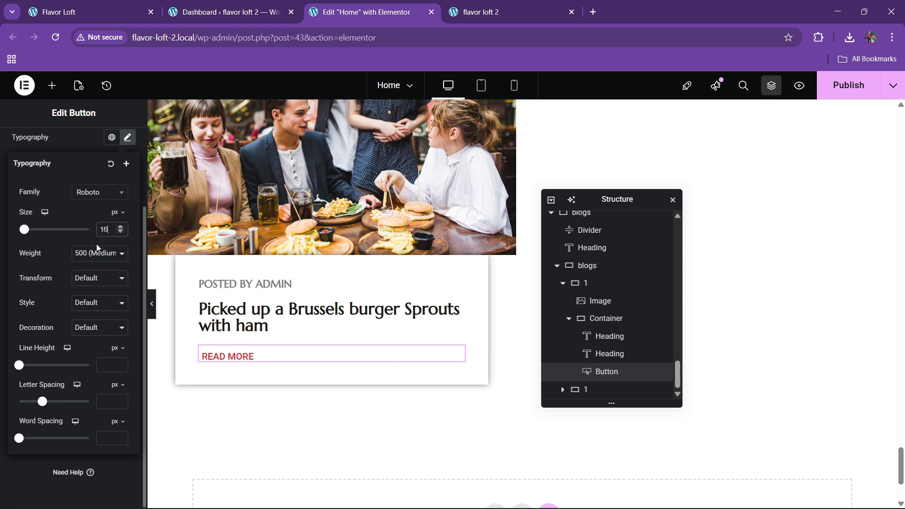
click(121, 228)
Step: Add the right-arrow icon from the icon library to the READ MORE button and place it at the end of the text
scroll(64, 237, up, 3)
click(30, 147)
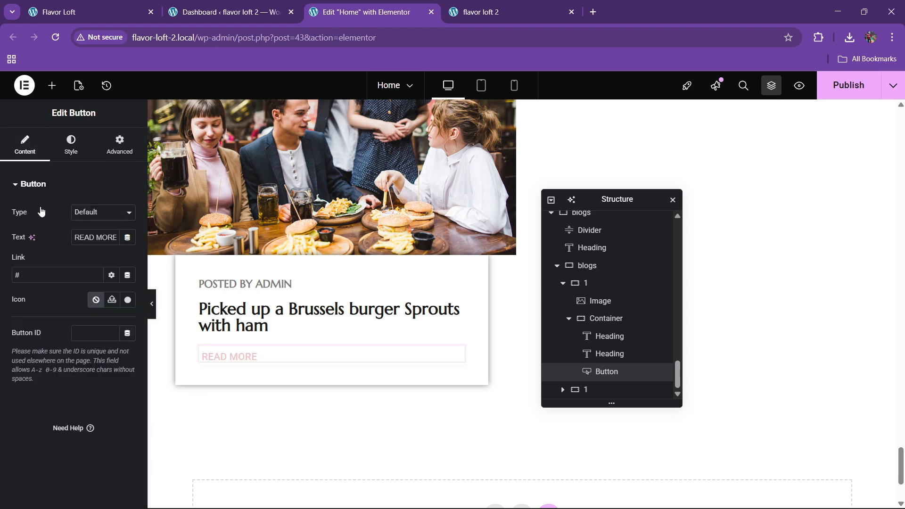
click(128, 300)
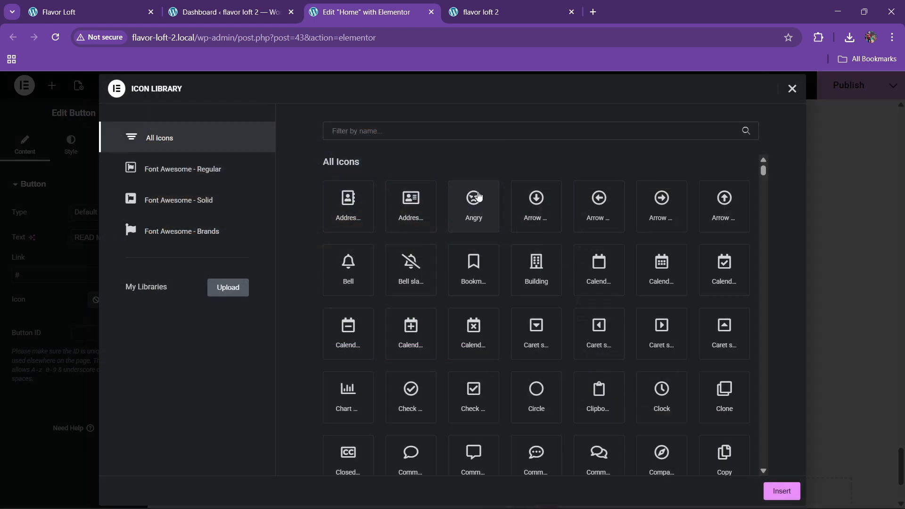
click(388, 134)
text(arr)
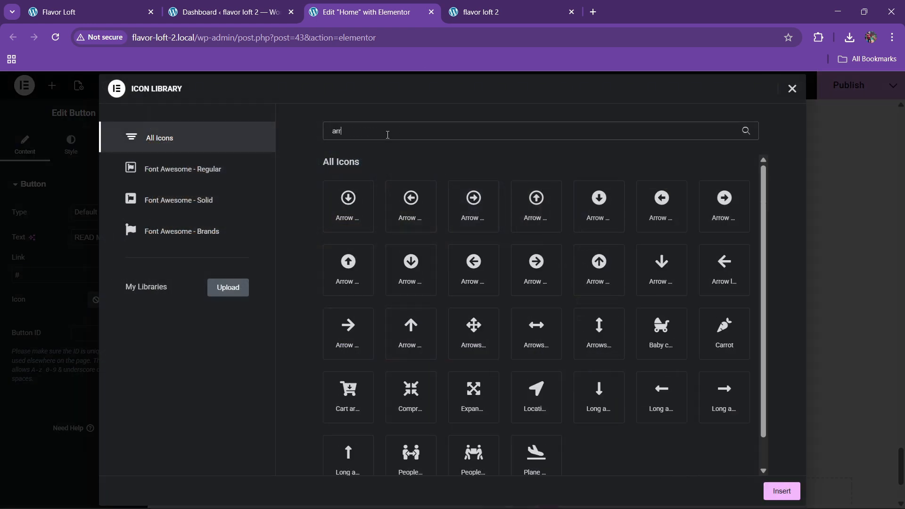
text(ow)
click(350, 342)
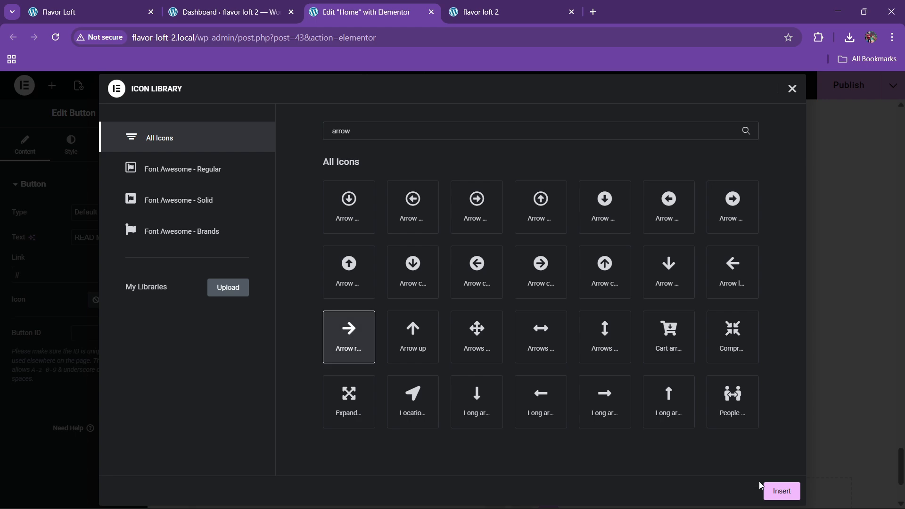
click(773, 491)
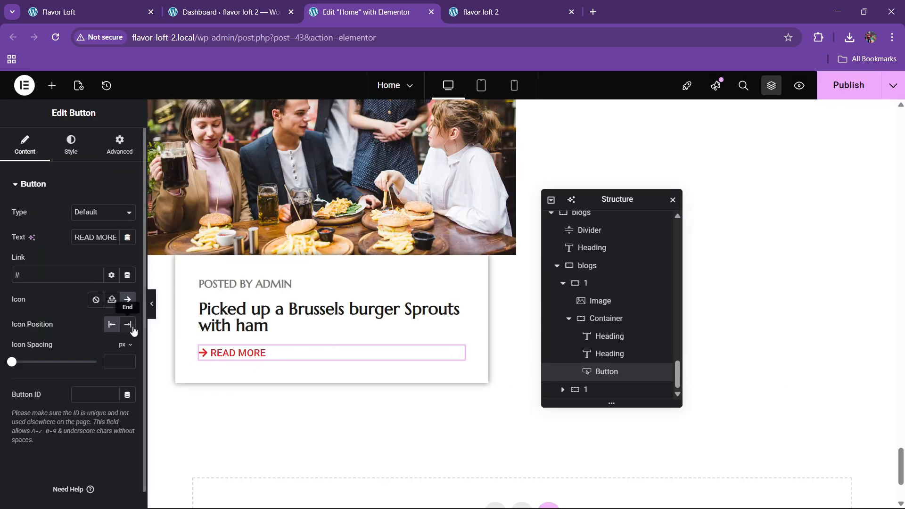
click(127, 325)
Step: Set the READ MORE button's top margin to 30 px and compare the spacing with the reference site
click(143, 5)
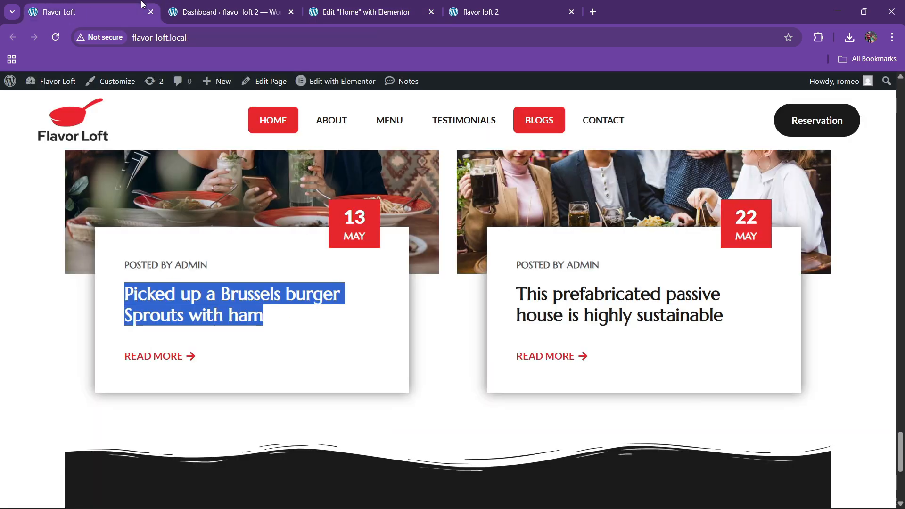
click(323, 10)
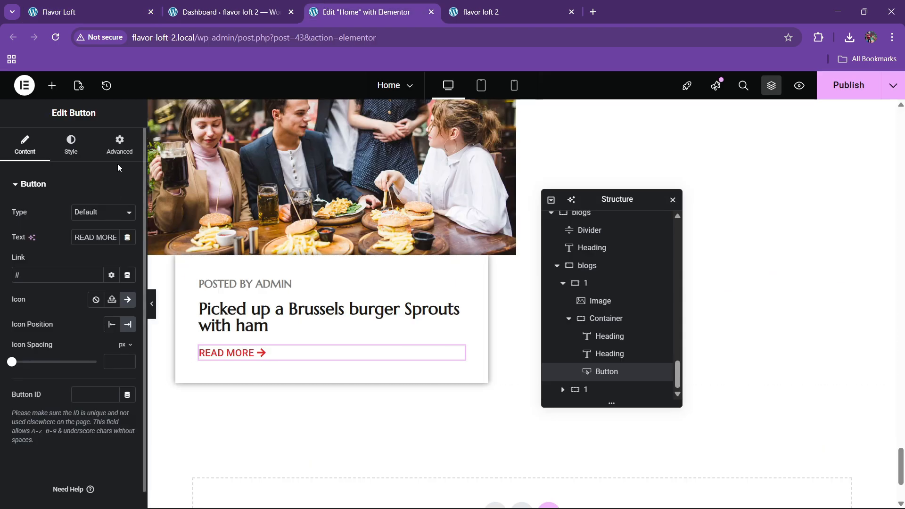
click(119, 144)
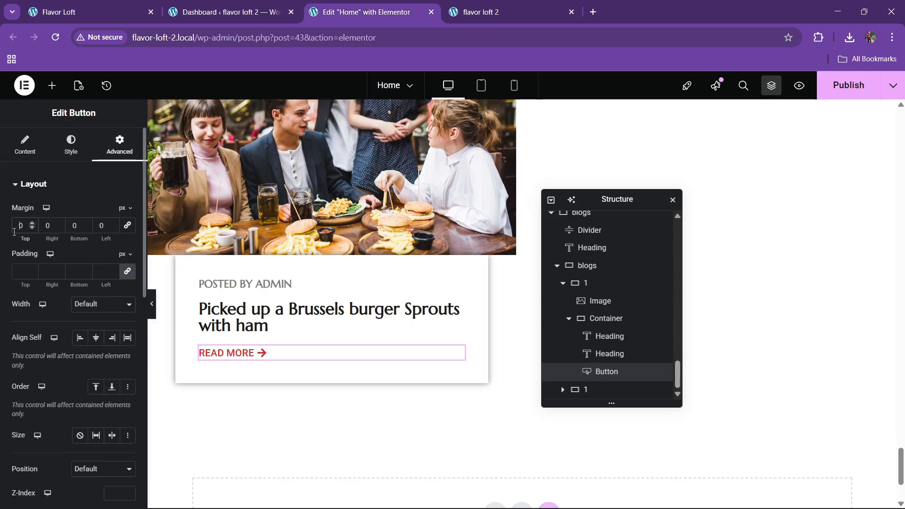
text(30)
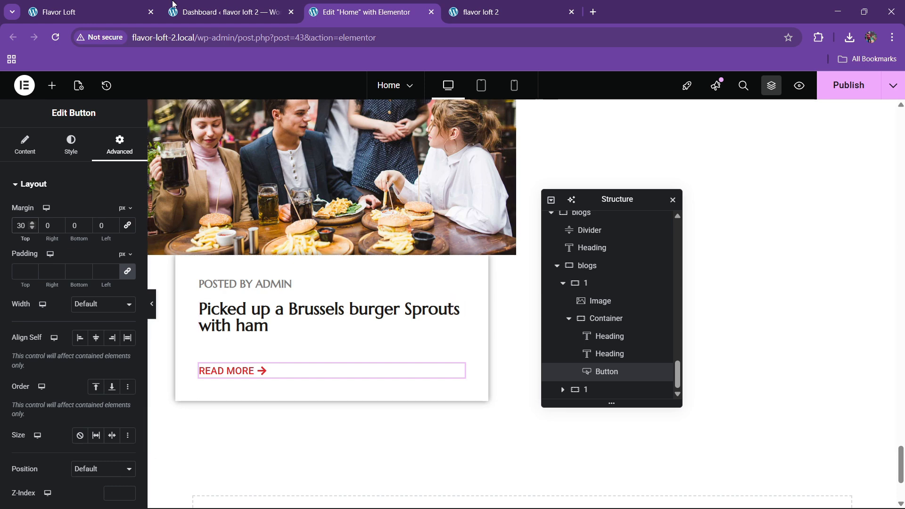
click(137, 6)
click(359, 11)
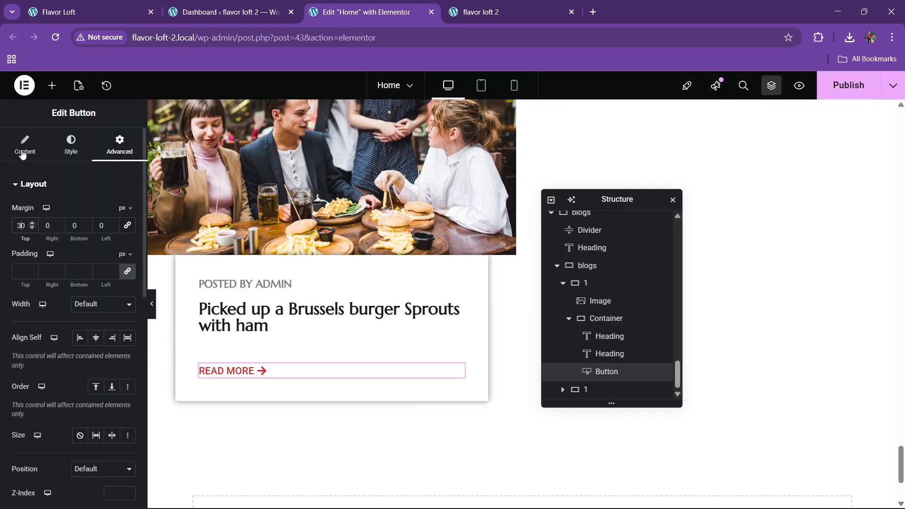
Step: Add a container above the POSTED BY ADMIN heading and give it the global theme red background color
click(52, 86)
drag(39, 234, 267, 284)
click(69, 144)
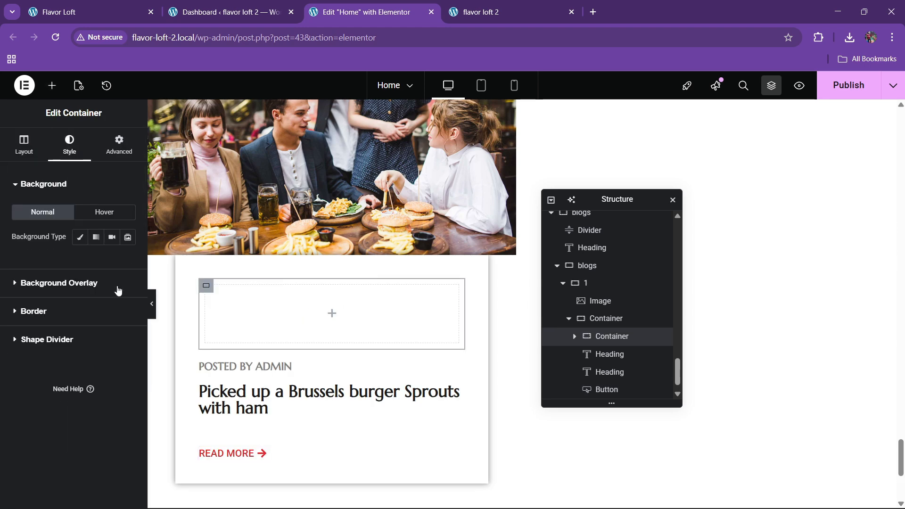
click(79, 237)
click(111, 262)
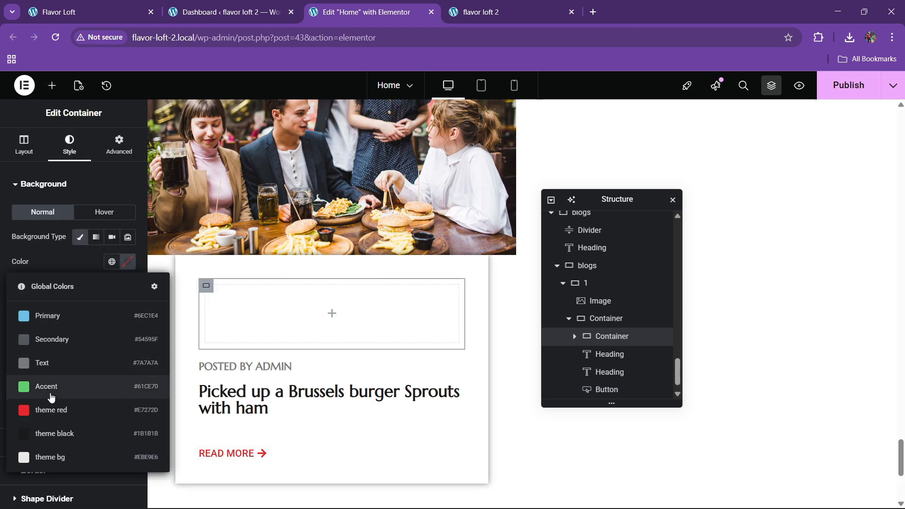
click(52, 408)
Step: Set the red container's padding to 30 px on all sides and its width to 33%, checking against the reference site
click(119, 147)
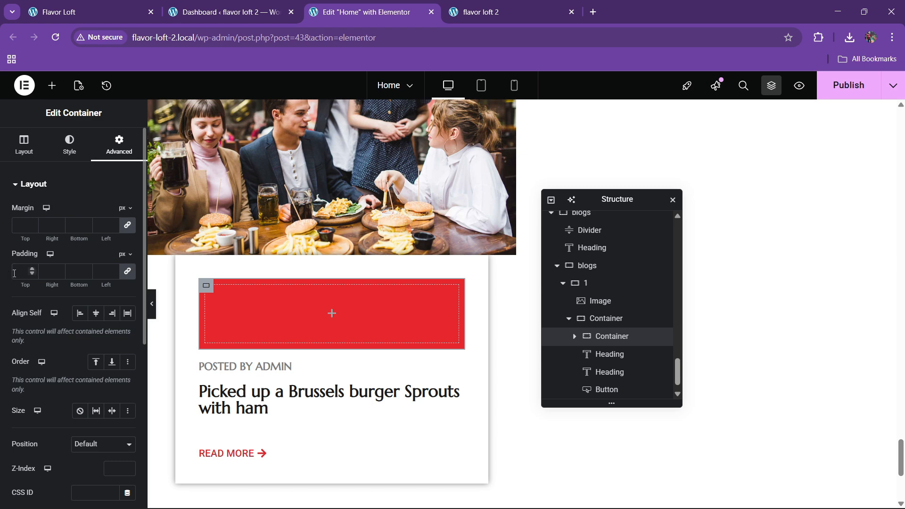
text(30)
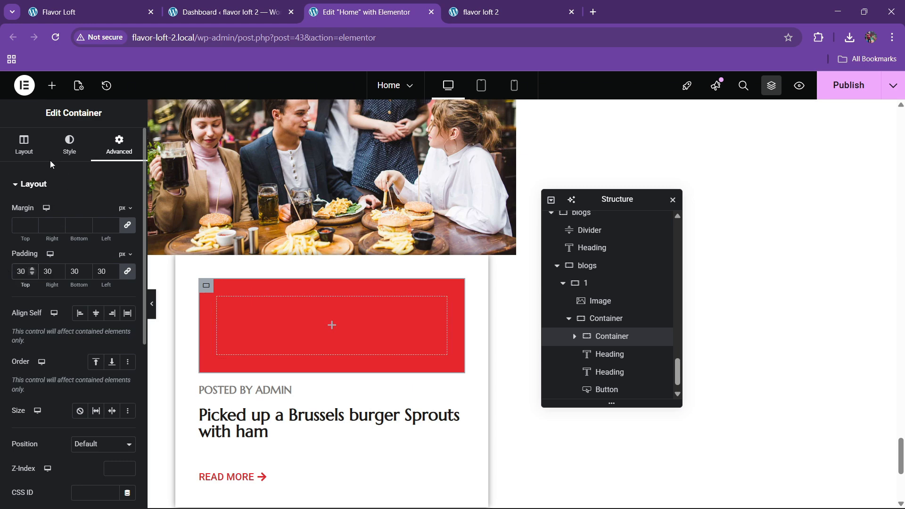
click(29, 151)
drag(95, 291, 39, 296)
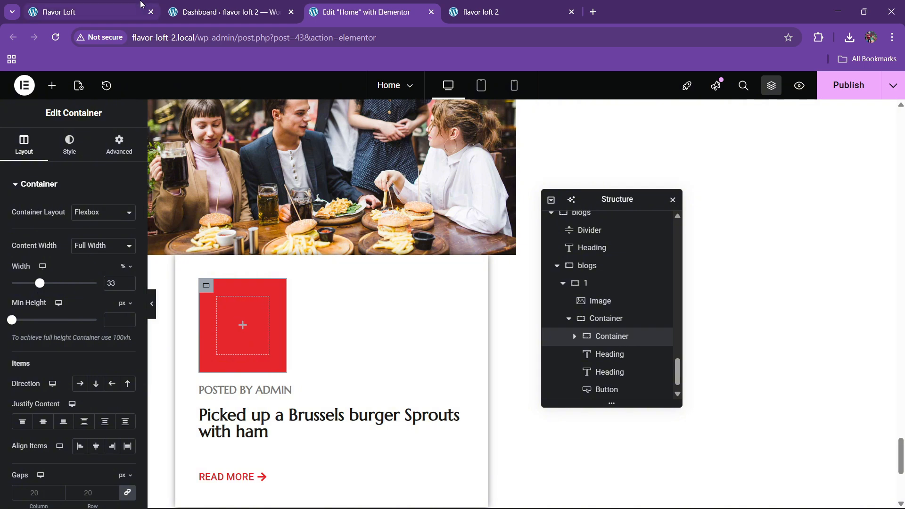
click(89, 12)
click(368, 11)
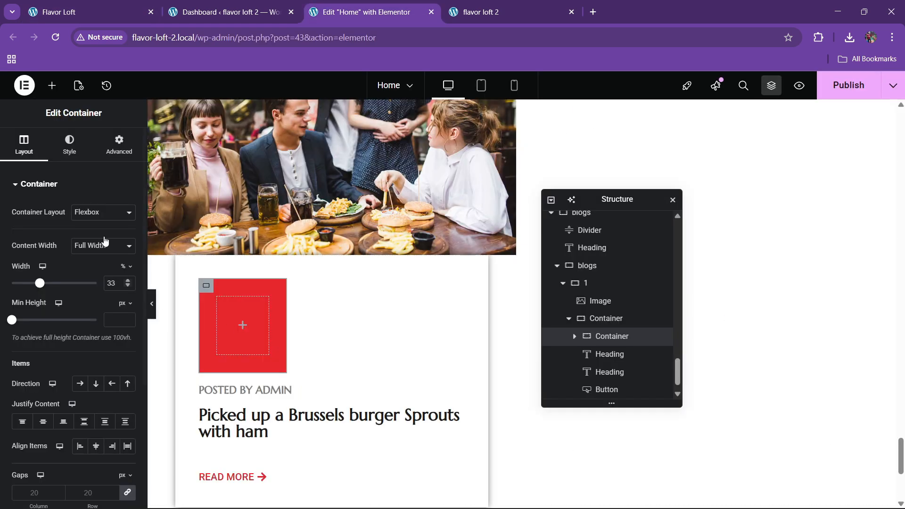
Step: Add a heading inside the red container with the text 13
click(52, 86)
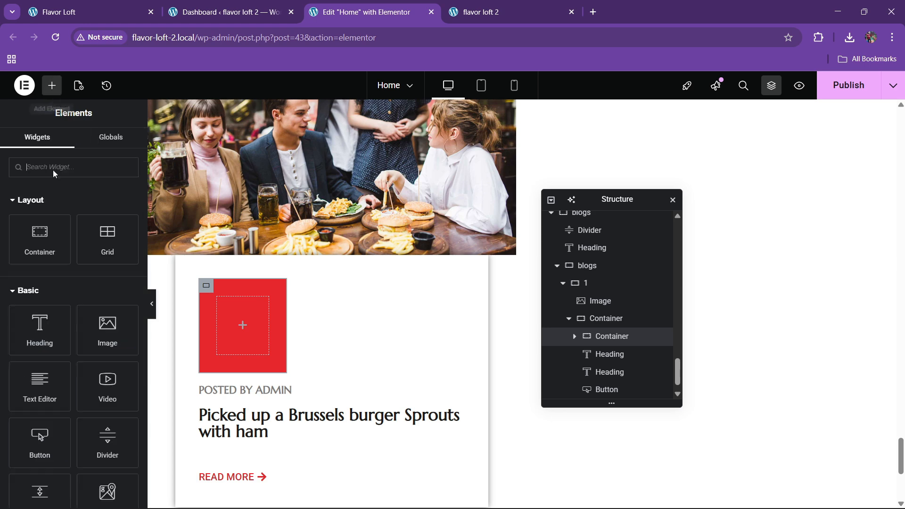
drag(51, 326, 248, 321)
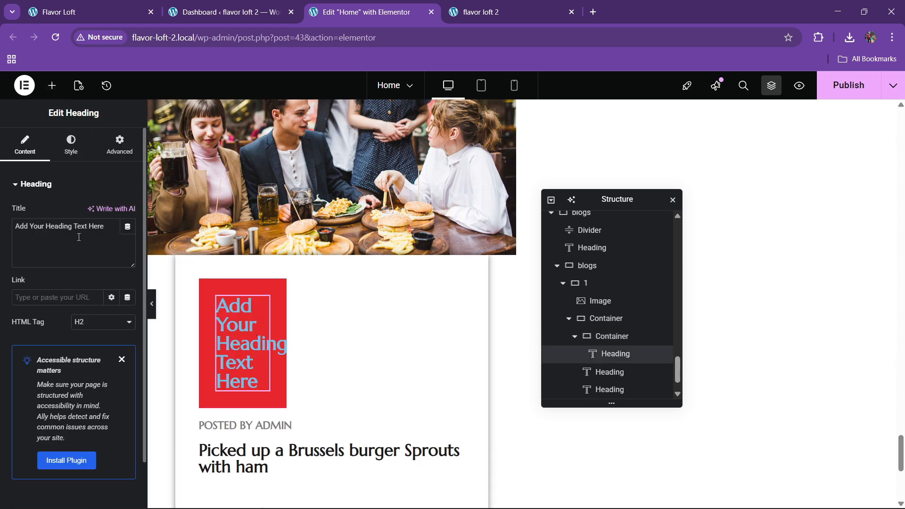
key(ctrl+a)
key(BackSpace)
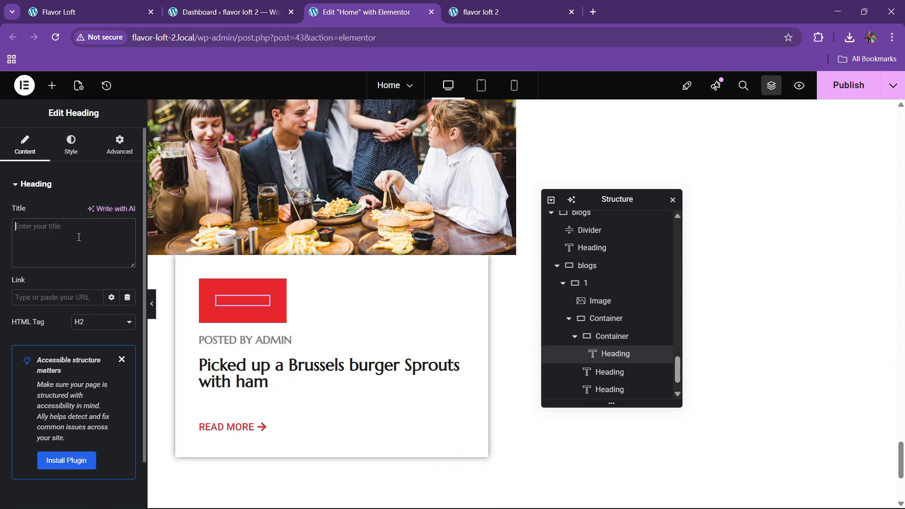
text(13)
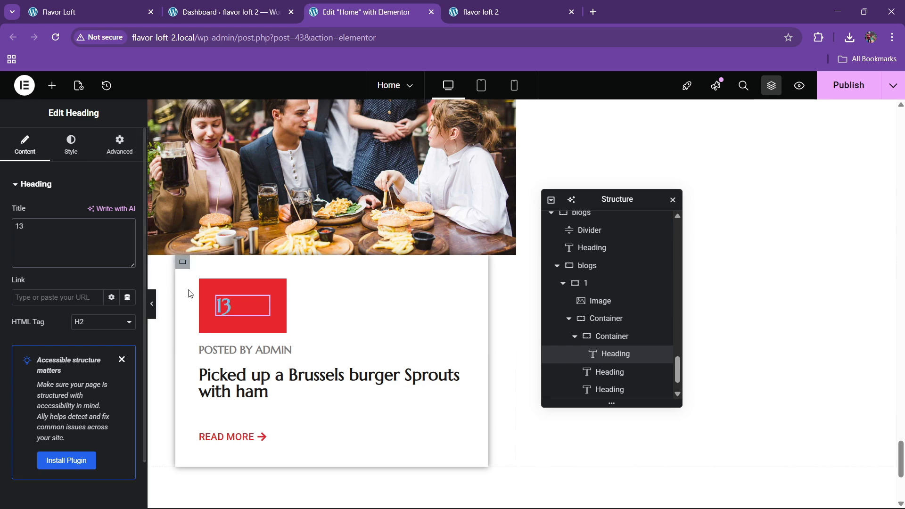
Step: Set the 13 heading's text color to #FDFDFD and its font size to 45 px
click(71, 144)
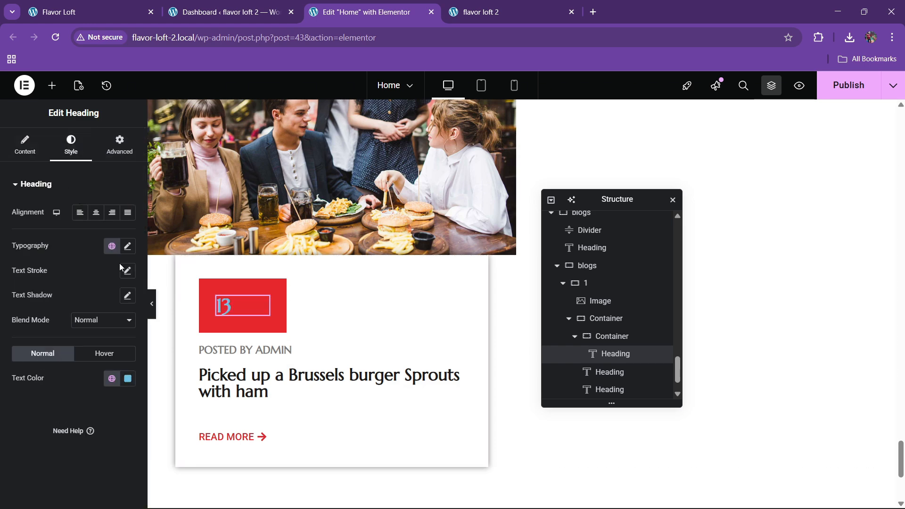
click(128, 379)
text(#FDFDFD)
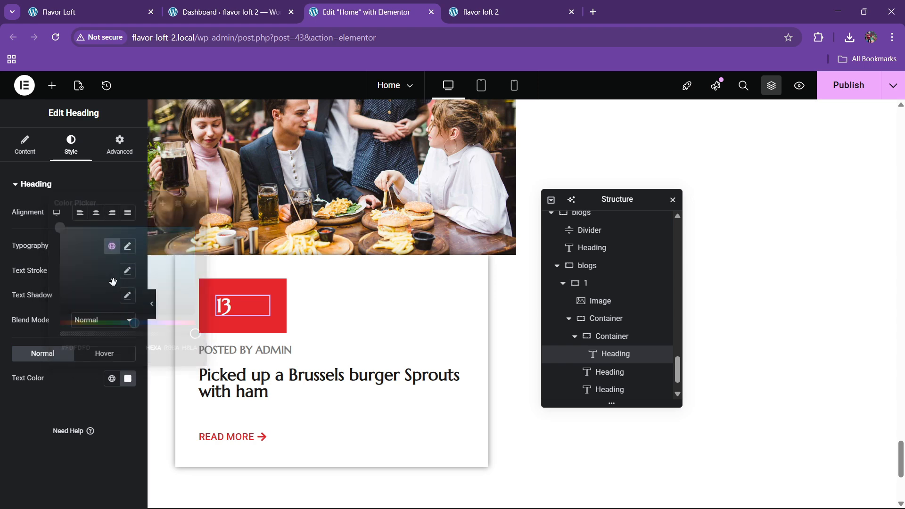
click(128, 246)
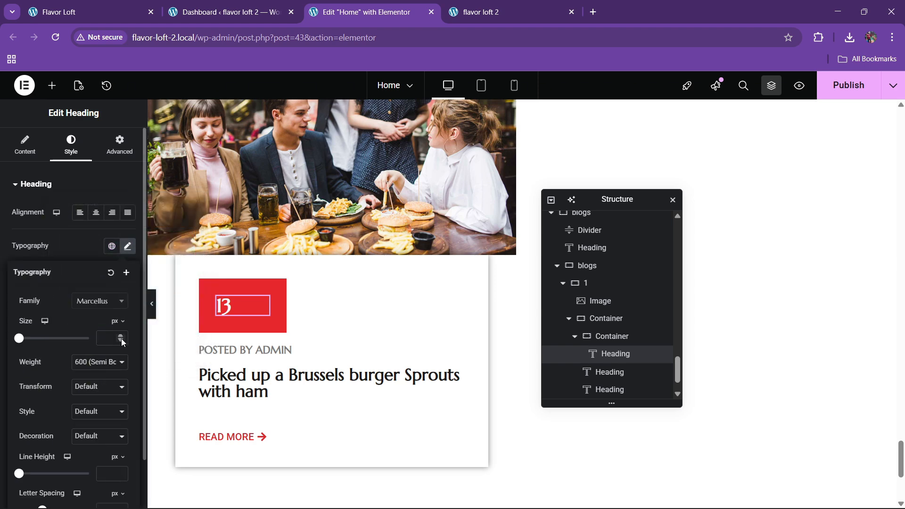
click(121, 335)
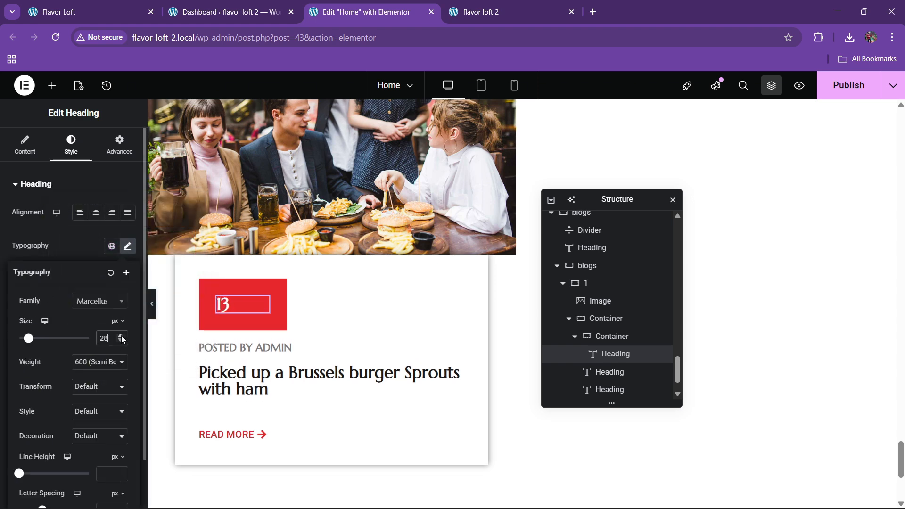
click(121, 335)
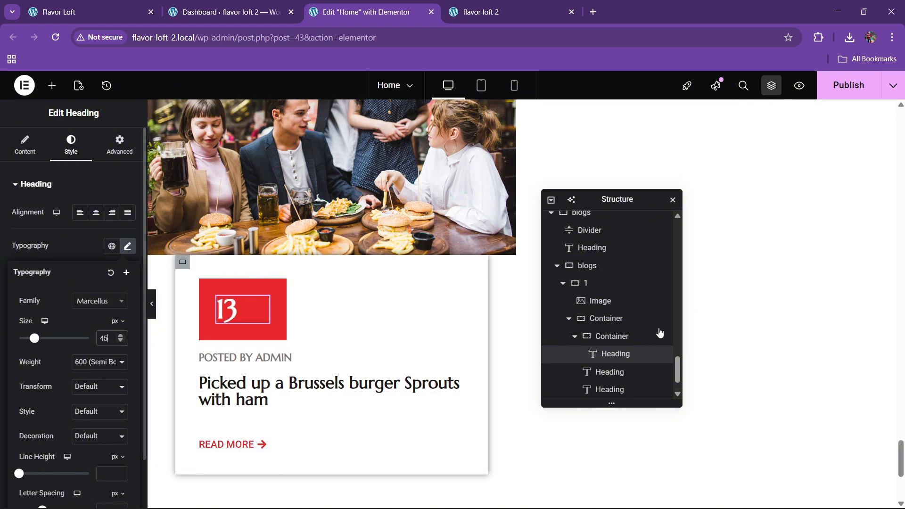
Step: Set the red container to a vertical column direction, with its items centered in both directions as on the reference site
click(612, 336)
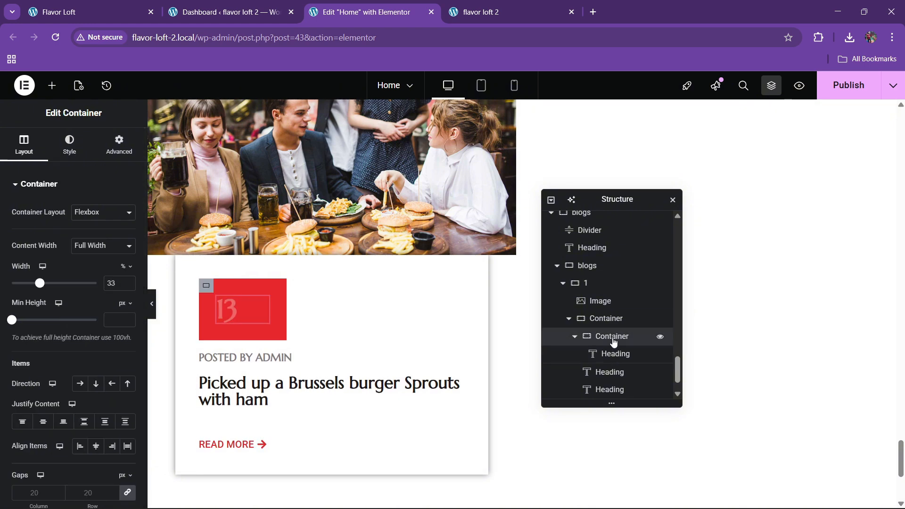
click(96, 383)
click(43, 421)
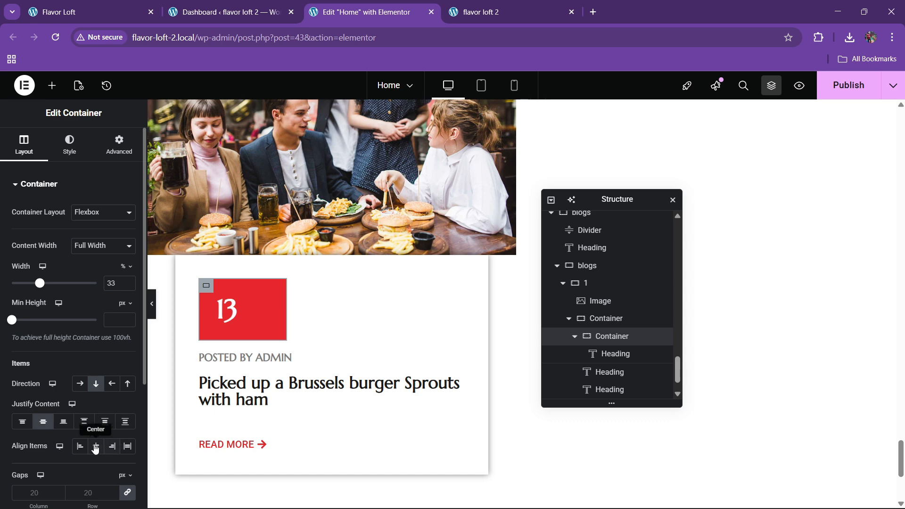
click(109, 8)
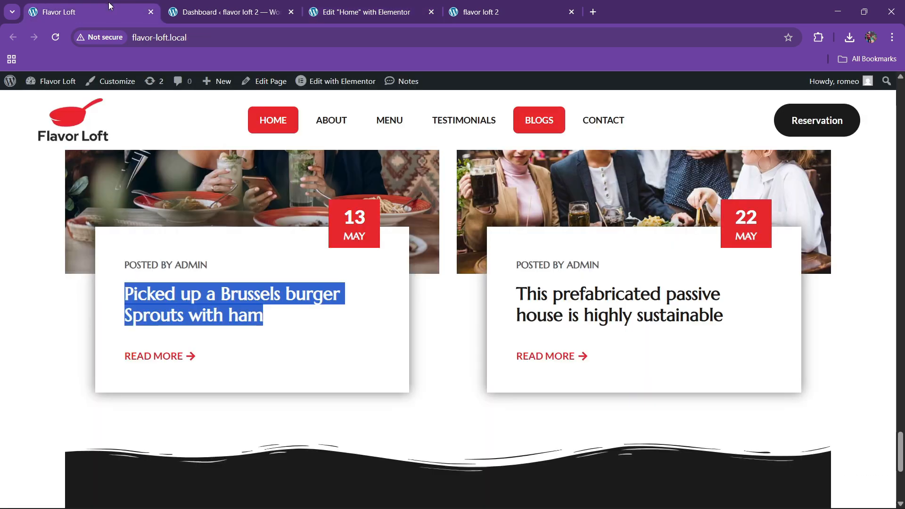
click(363, 12)
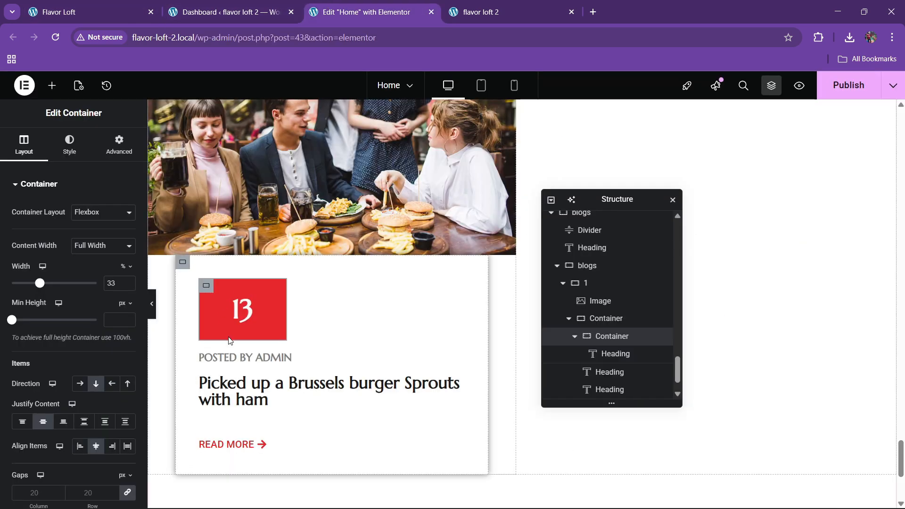
Step: Copy the POSTED BY ADMIN heading into the red container below the 13 and change the copy's text to MAY
right_click(241, 358)
click(264, 299)
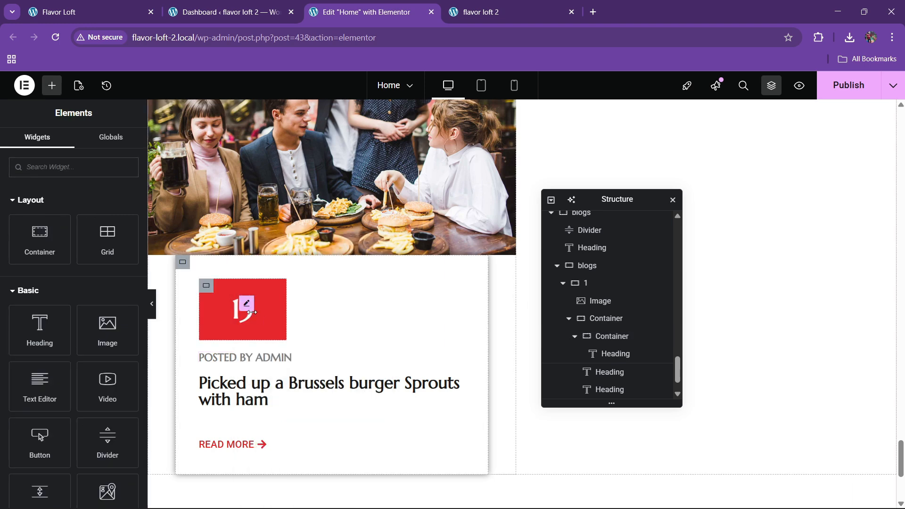
click(238, 316)
right_click(238, 318)
click(257, 312)
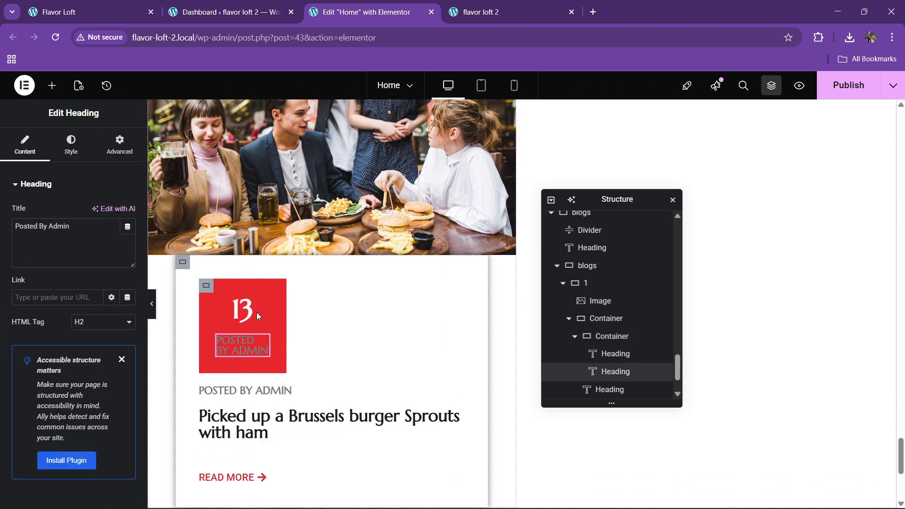
drag(75, 226, 1, 234)
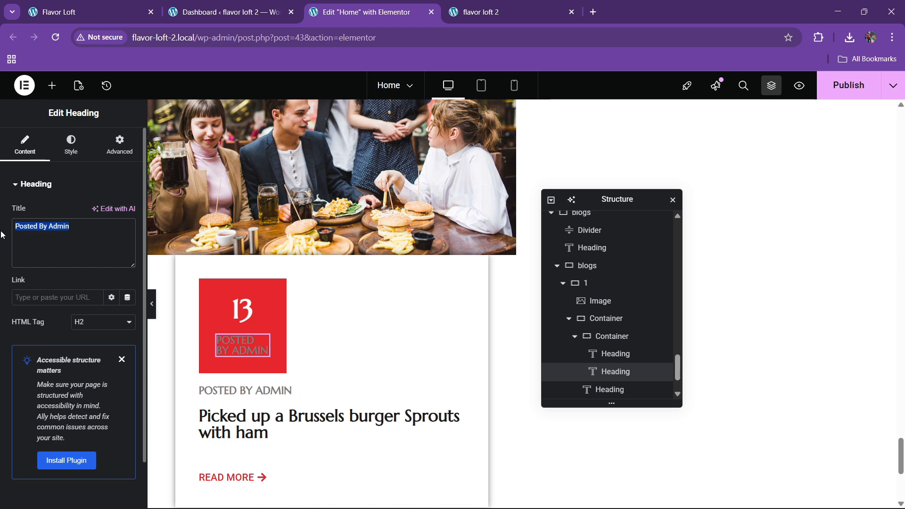
text(MAY)
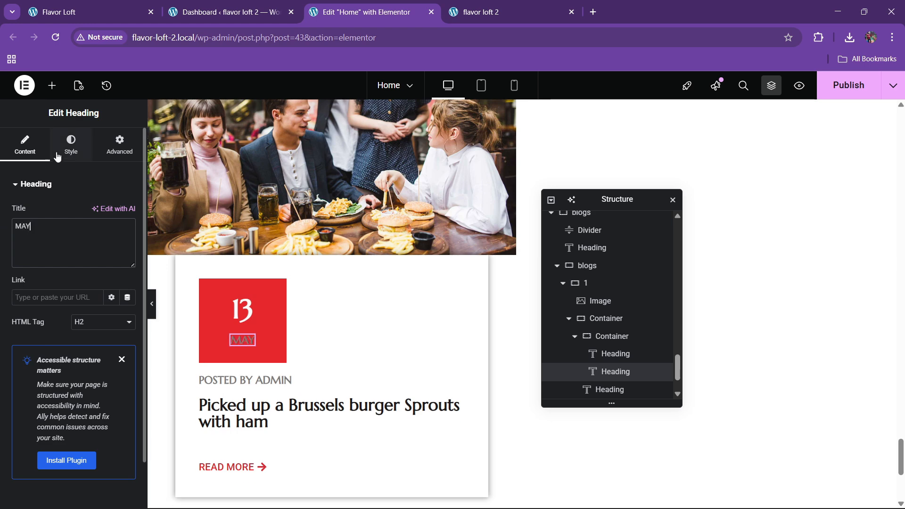
Step: Change the MAY heading's text color to white
click(57, 155)
click(126, 376)
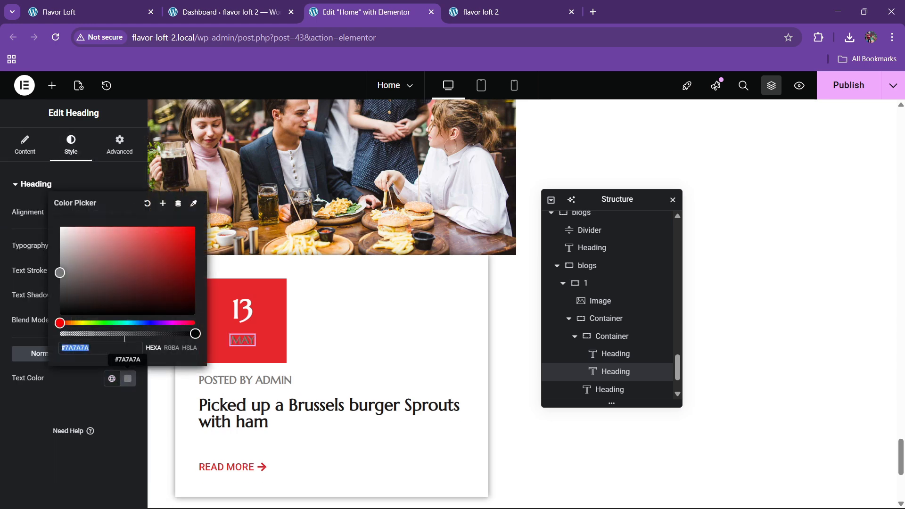
drag(129, 261, 1, 193)
click(27, 400)
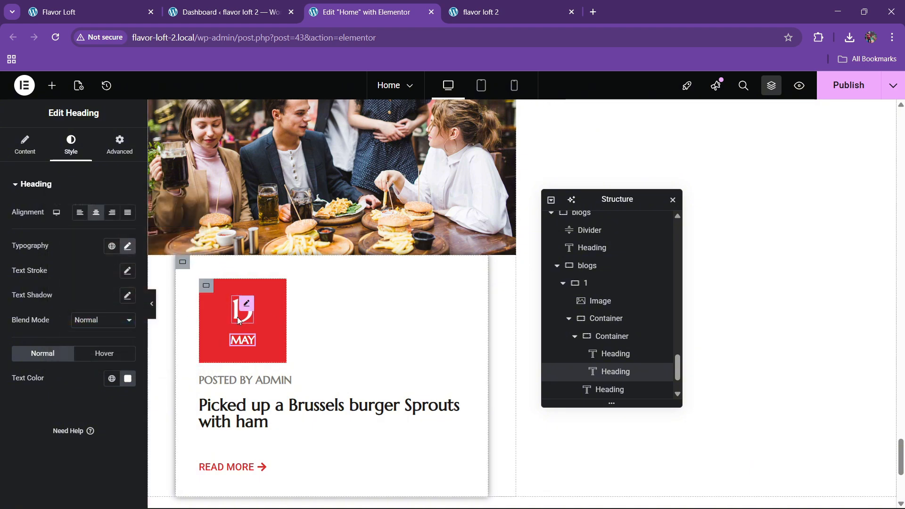
Step: Set the red date container's padding to 15 px on all sides
scroll(608, 361, down, 2)
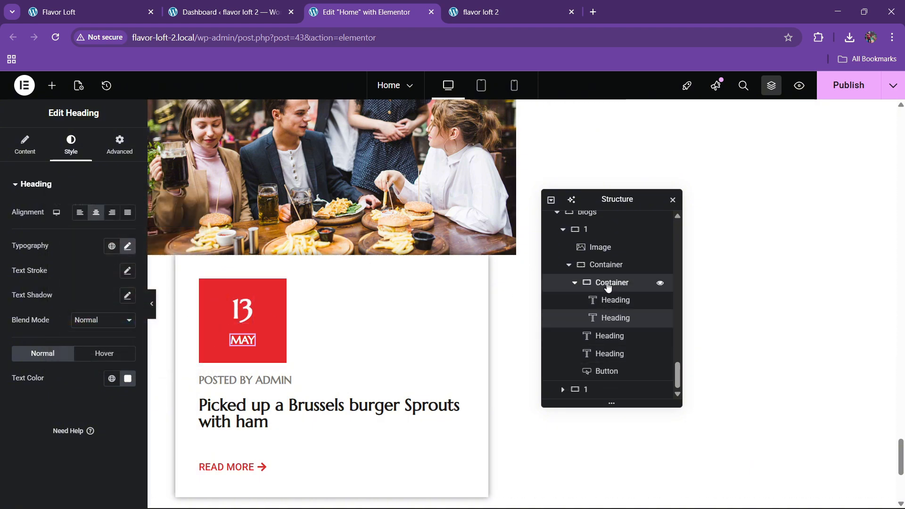
click(608, 283)
click(119, 144)
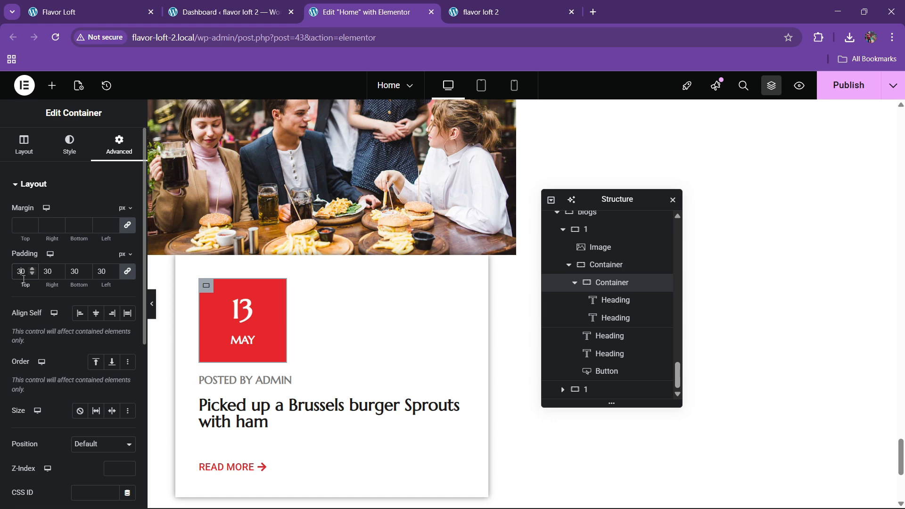
key(BackSpace)
text(1)
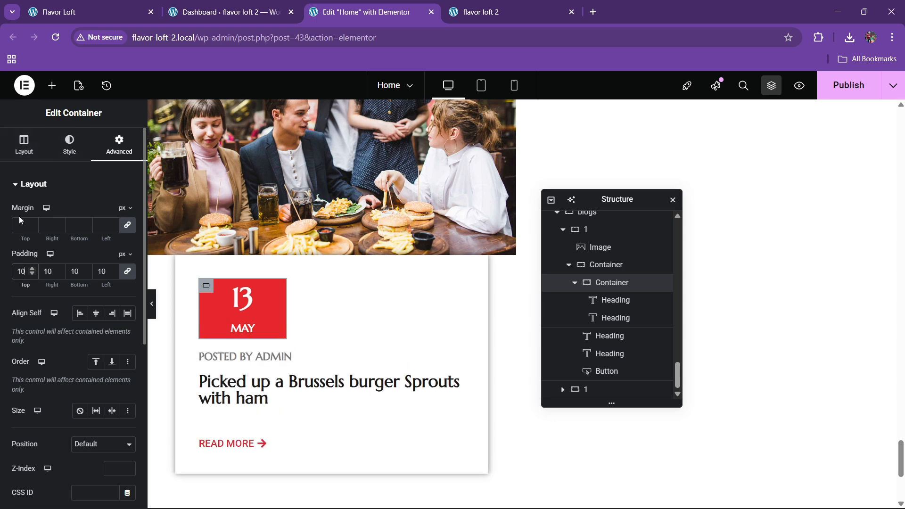
key(BackSpace)
text(5)
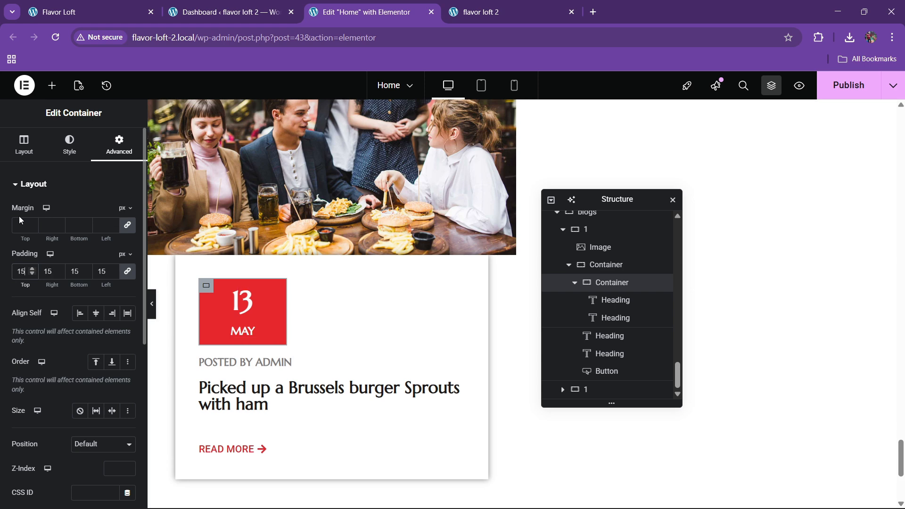
Step: Reduce the red date container's width to 30%
click(24, 154)
click(128, 287)
click(129, 287)
click(129, 286)
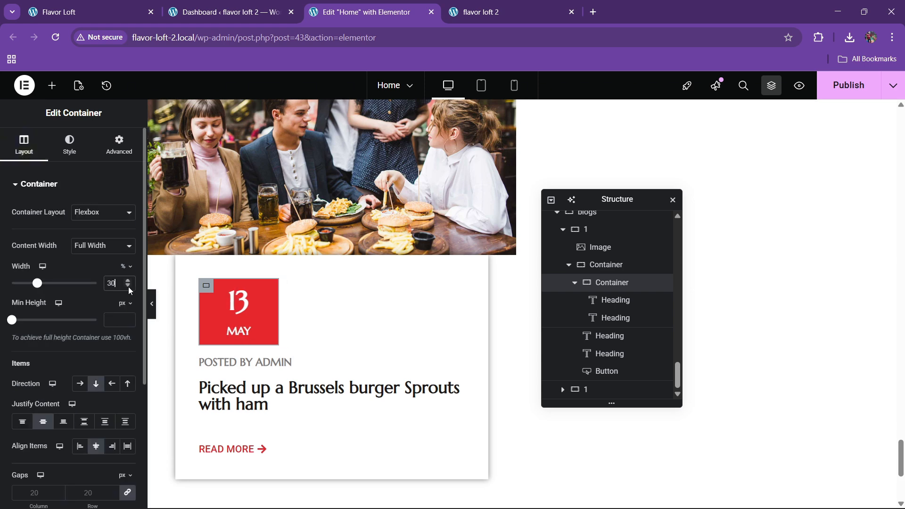
Step: Narrow the red date container to 28% width and set its column and row gaps to 10 px
click(129, 287)
click(129, 286)
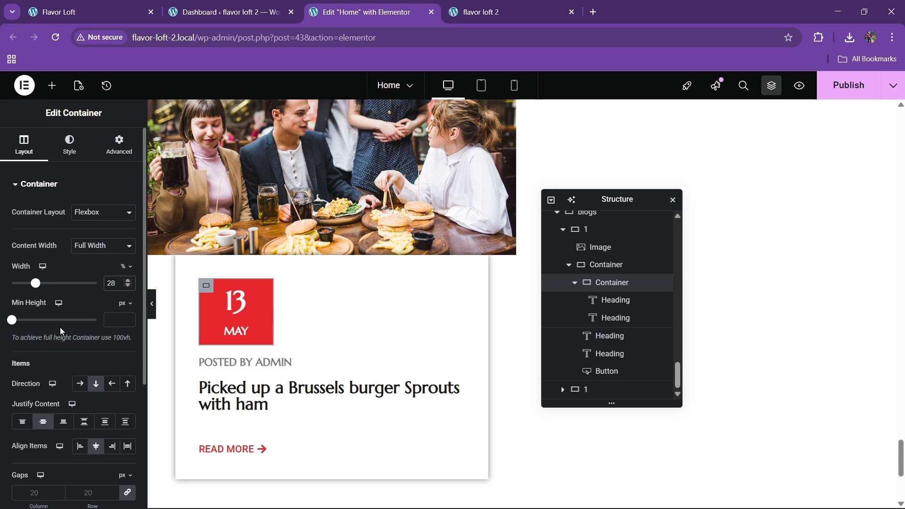
scroll(73, 373, down, 3)
click(86, 374)
text(10)
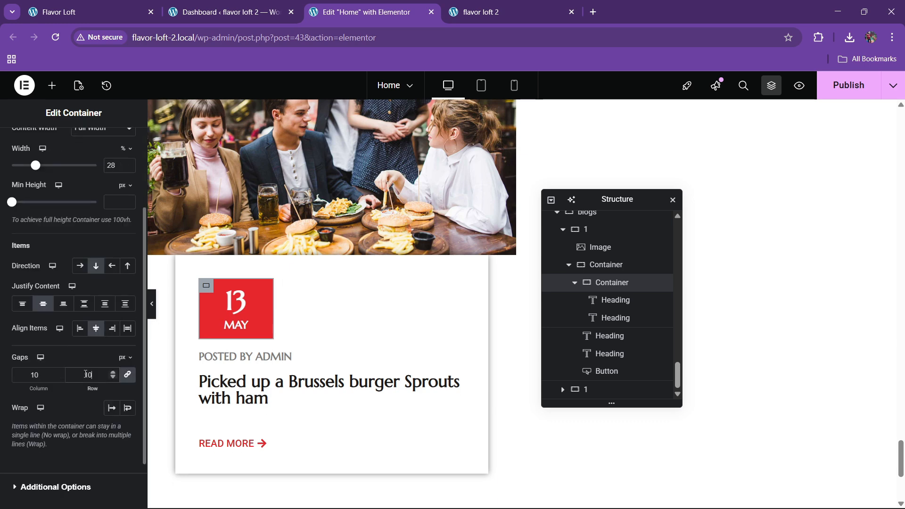
Step: Check the date badge on the reference site and change the 13 heading's font family to Lato
click(150, 5)
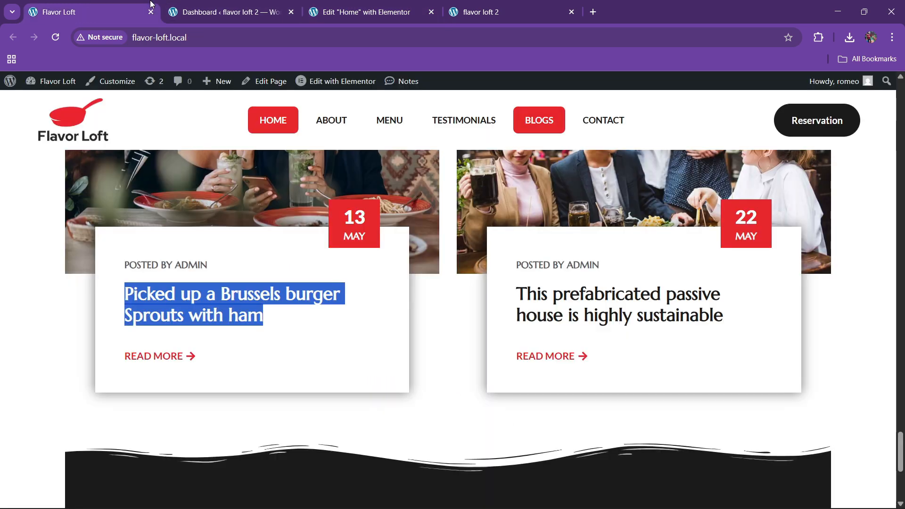
click(311, 4)
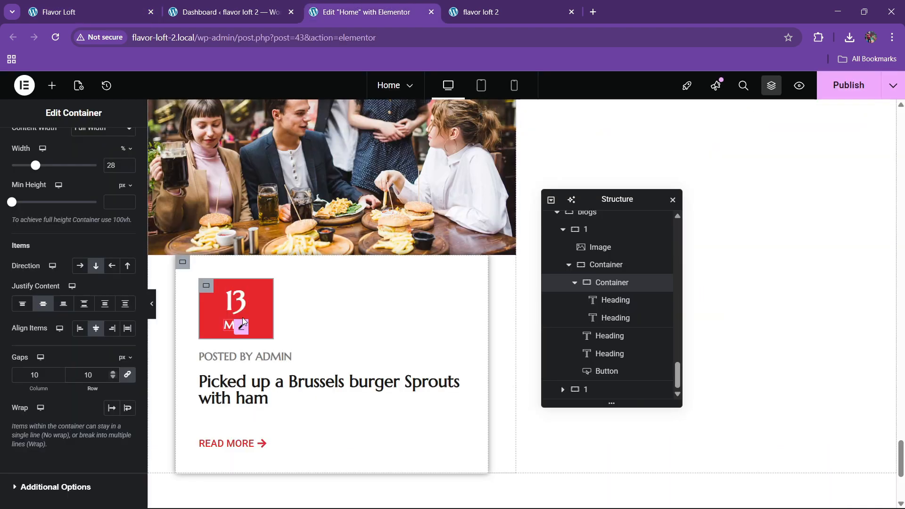
click(221, 298)
click(127, 246)
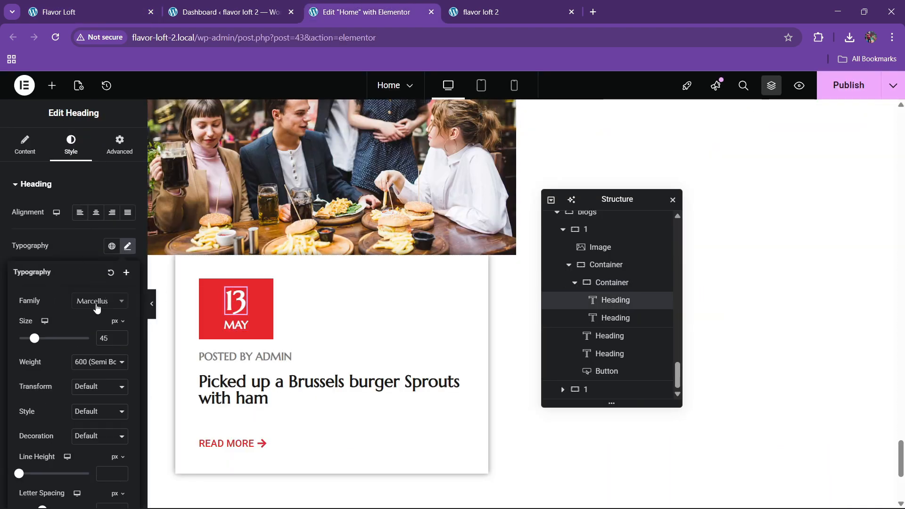
click(97, 306)
text(lato)
key(Return)
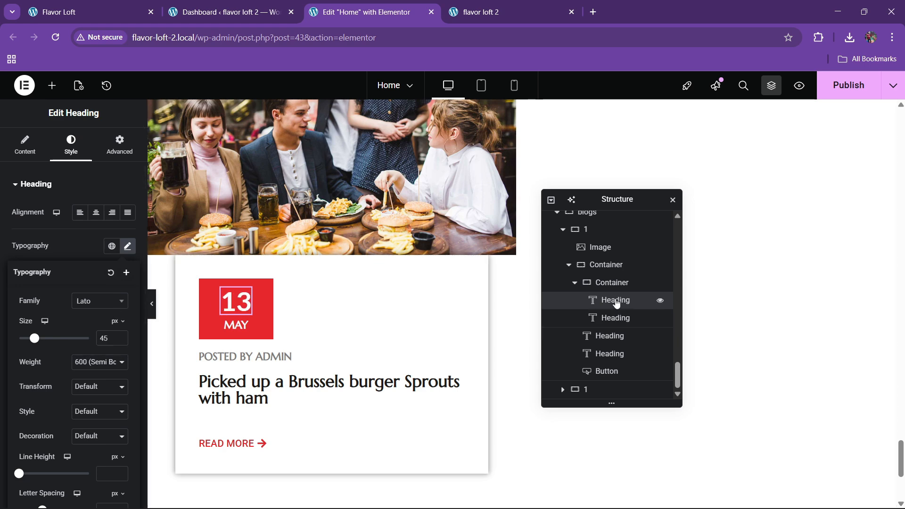
Step: Reduce the red date container's padding to 10 px on all sides
click(612, 282)
click(118, 146)
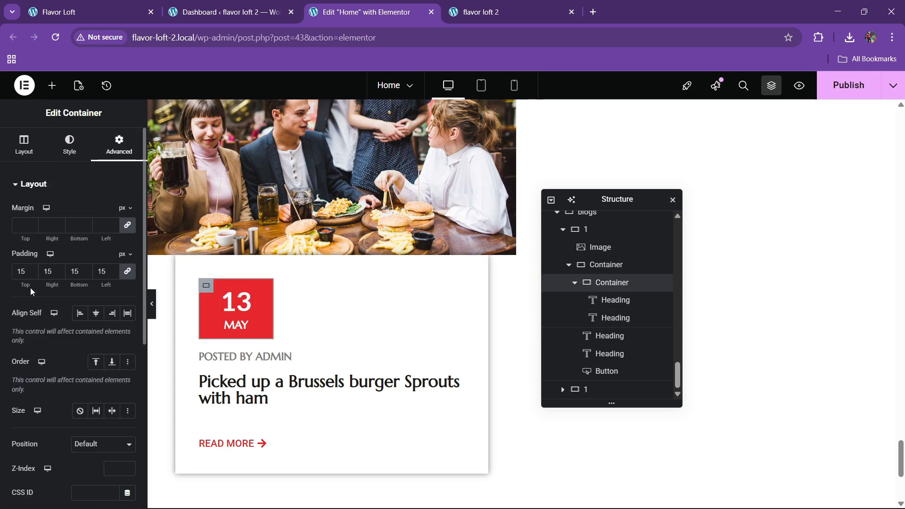
key(Down)
key(Down)
key(Down)
key(Down)
key(Down)
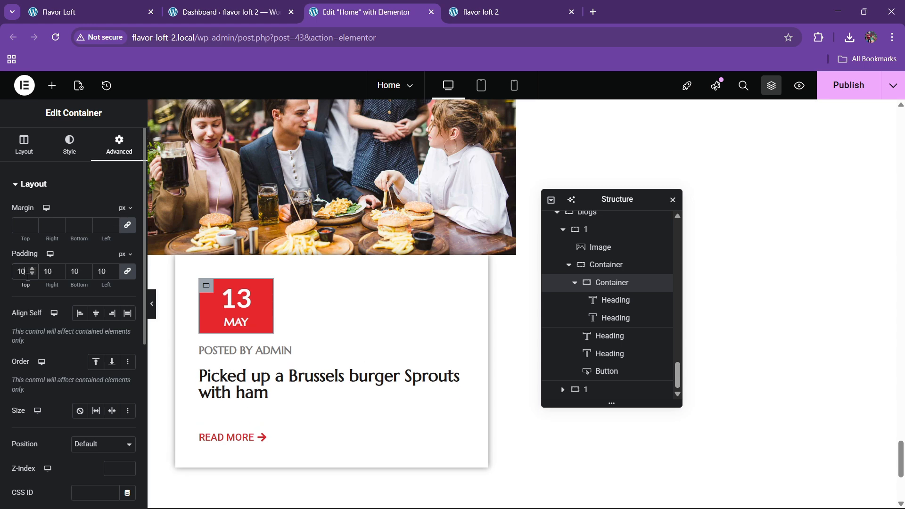
Step: Set the red date container's width to 25%
click(28, 143)
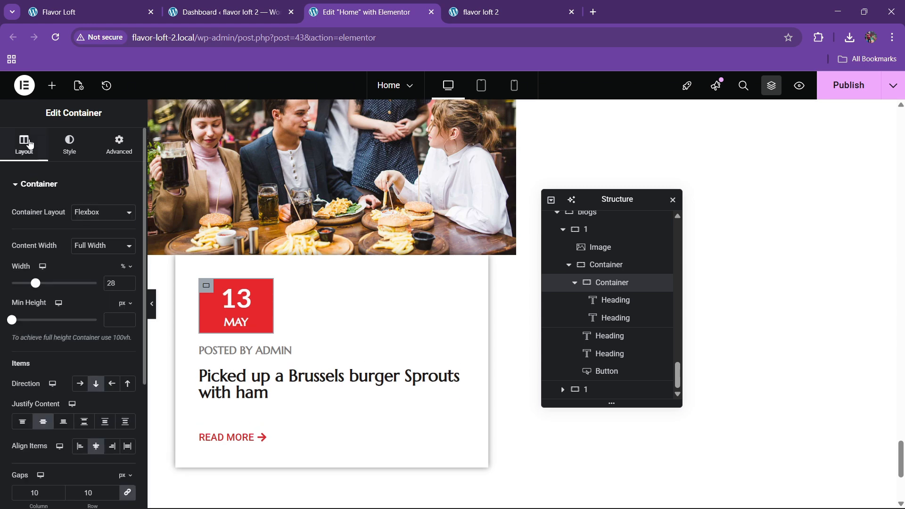
click(128, 285)
click(128, 285)
click(129, 285)
click(128, 285)
click(128, 281)
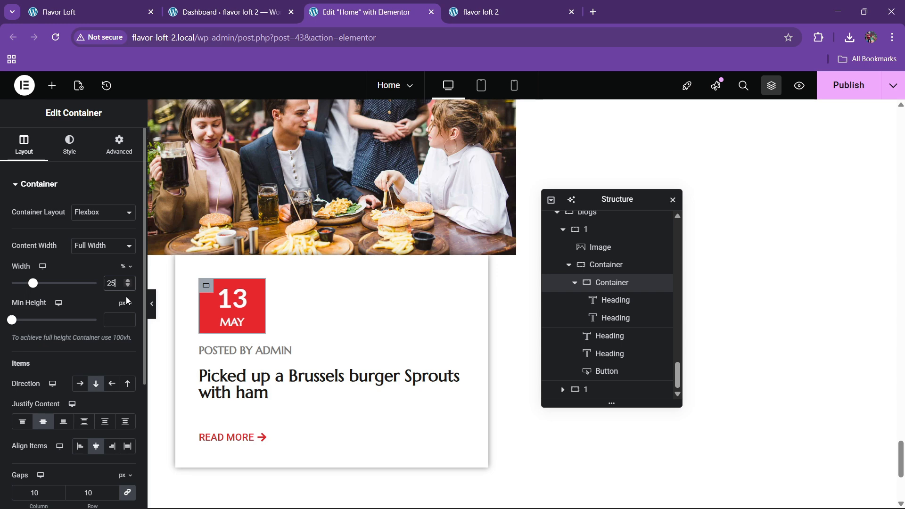
Step: Reduce the 13 heading's font size to 40 px and compare the badge with the reference site
click(241, 295)
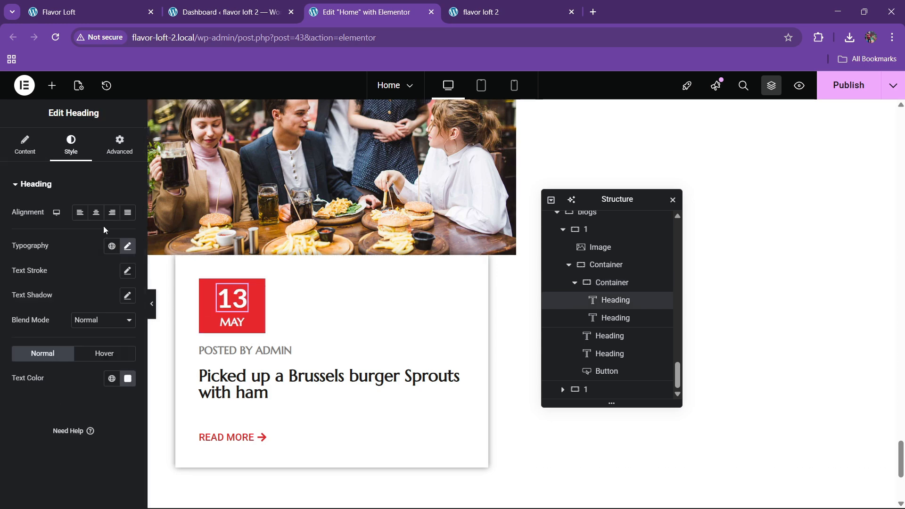
click(128, 246)
click(124, 341)
click(123, 341)
click(123, 341)
click(124, 341)
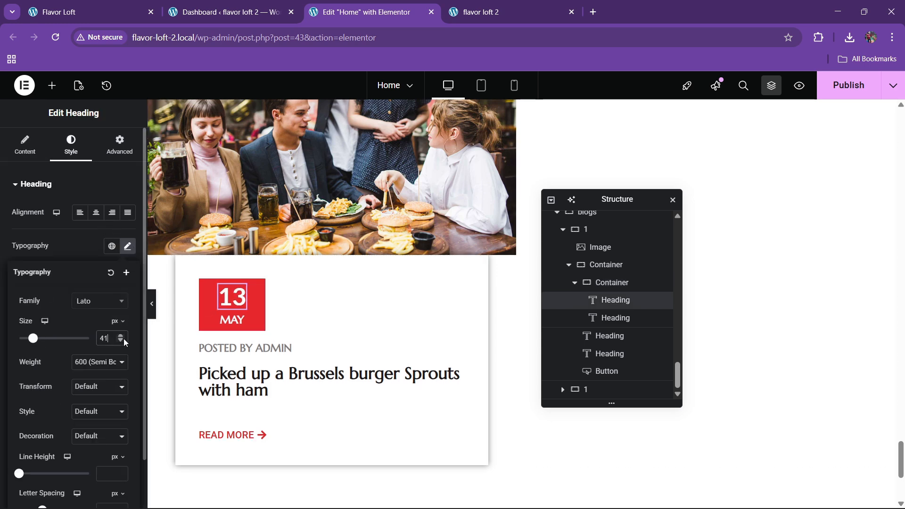
click(123, 341)
key(ctrl+1)
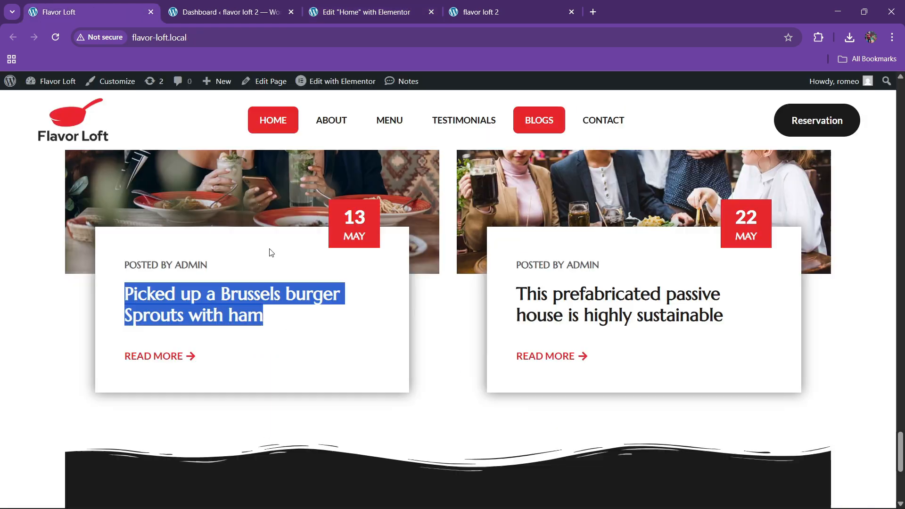
key(ctrl+3)
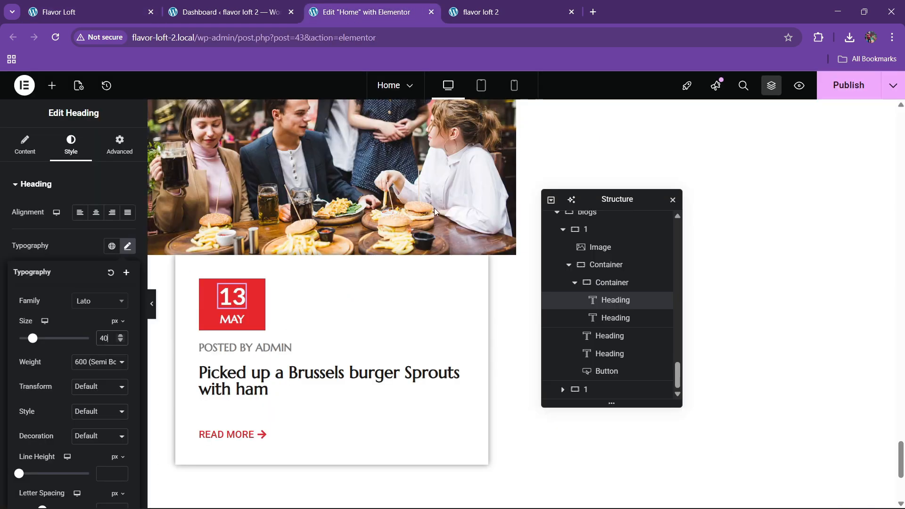
Step: Rename the red date container to "date box" and align it to the end of the blog card
click(611, 283)
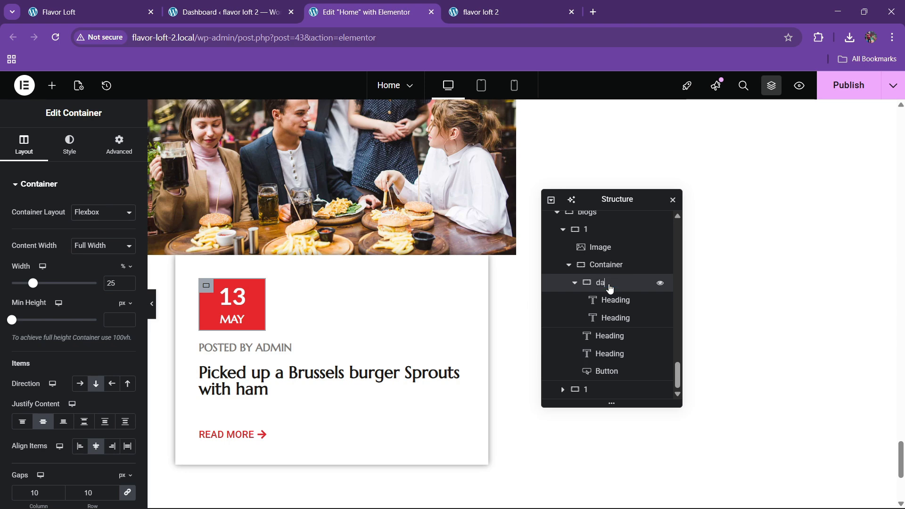
text(box)
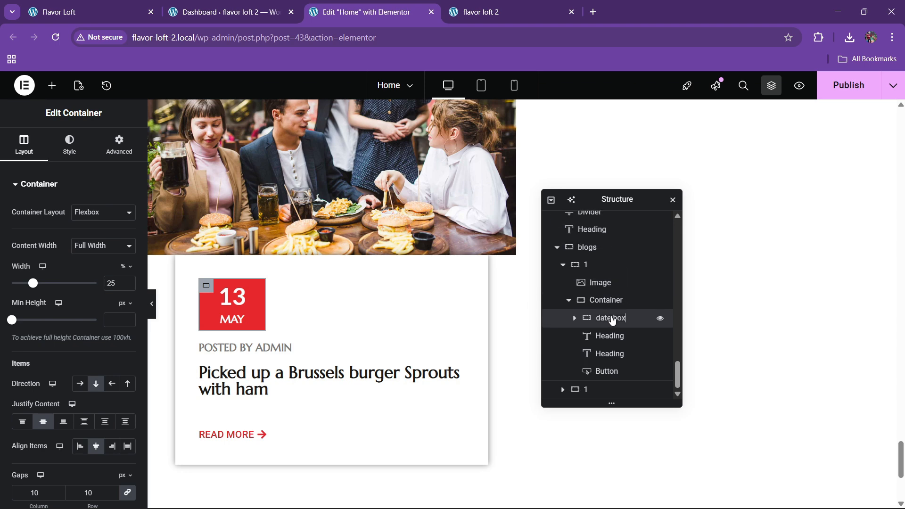
click(119, 144)
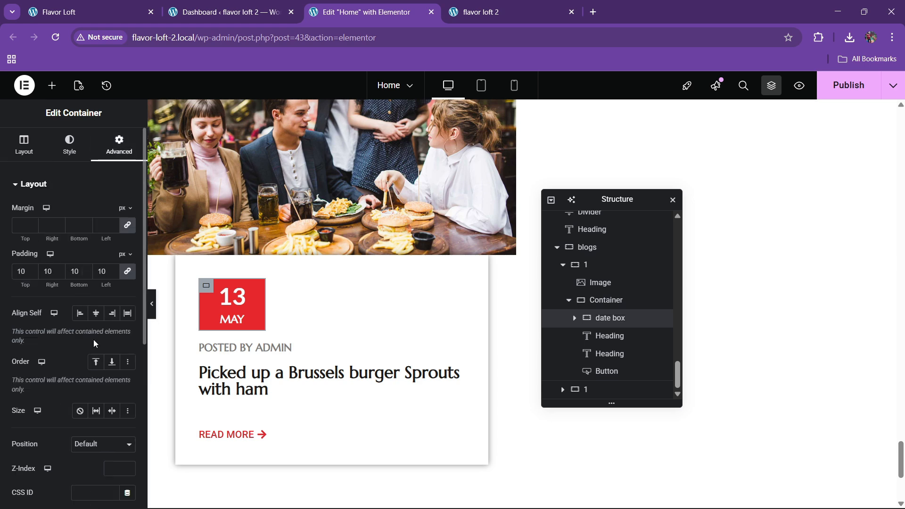
click(112, 314)
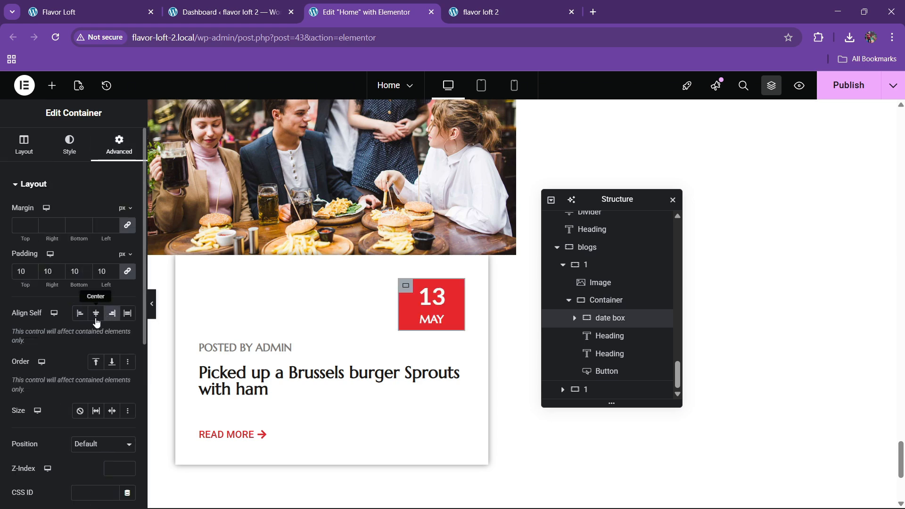
Step: Switch the date box's margin unit to em, unlink the sides and set the top margin to -5 em
click(126, 209)
click(125, 229)
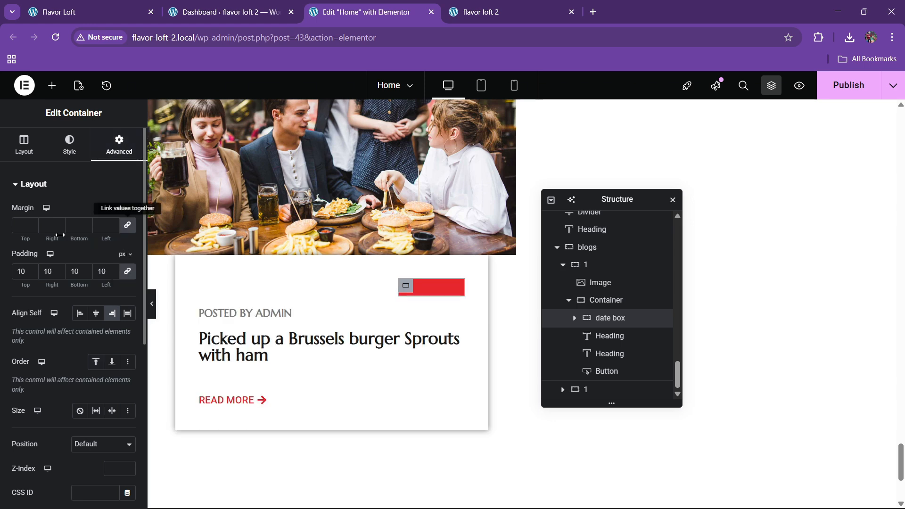
click(30, 229)
text(0)
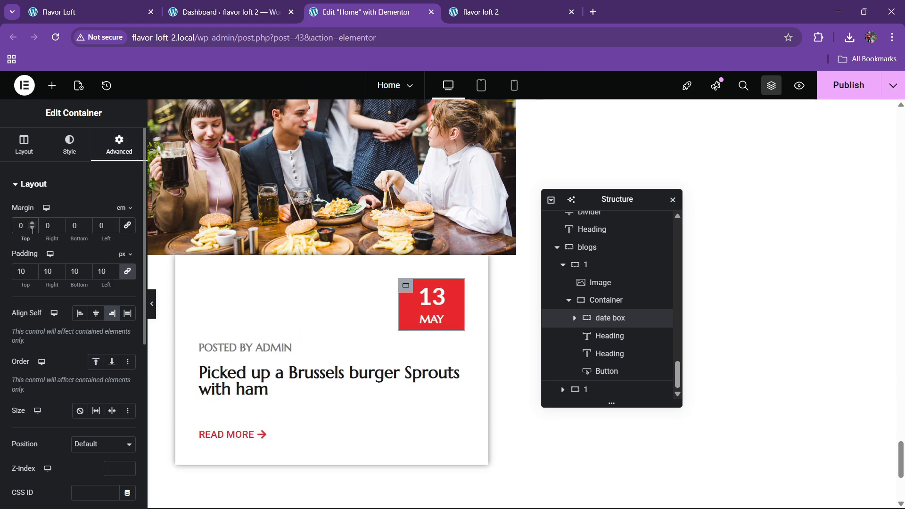
key(BackSpace)
text(-6)
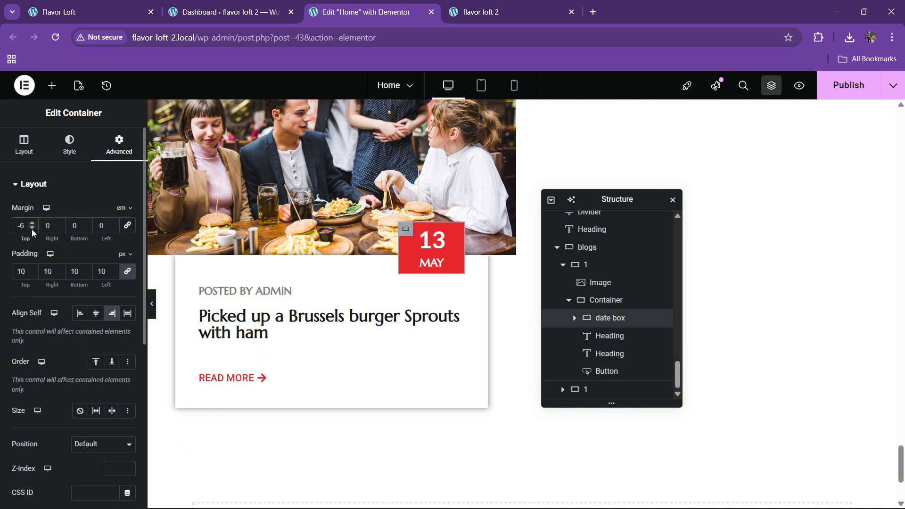
click(32, 224)
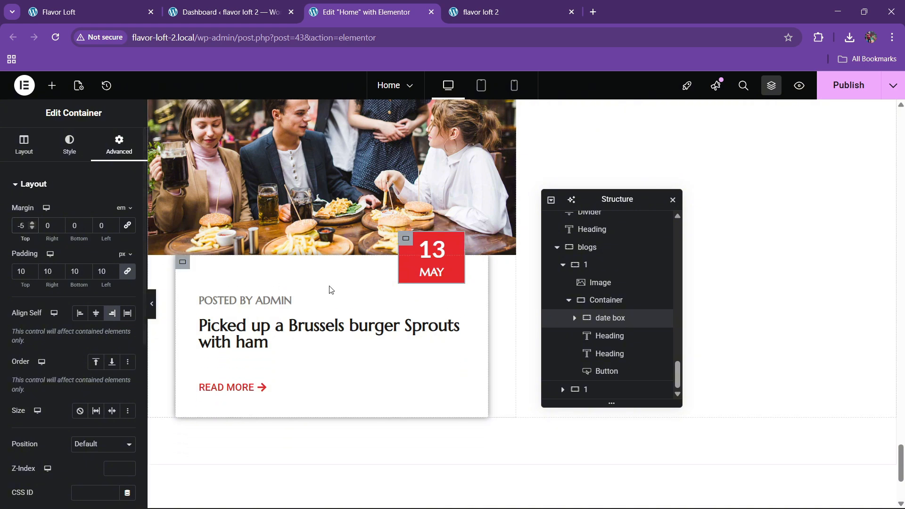
Step: Give the white card container an unlinked top margin of -6 em so it overlaps the image
click(601, 301)
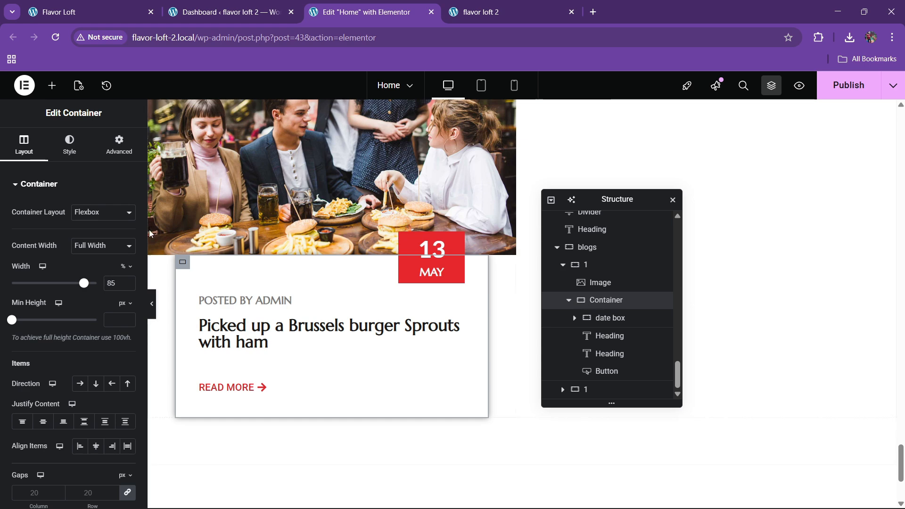
click(119, 144)
click(125, 209)
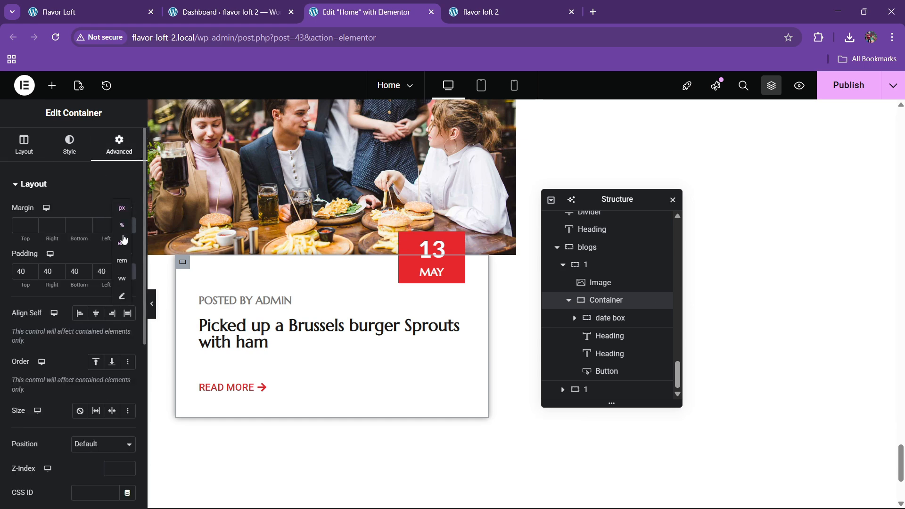
click(122, 237)
click(24, 226)
text(0)
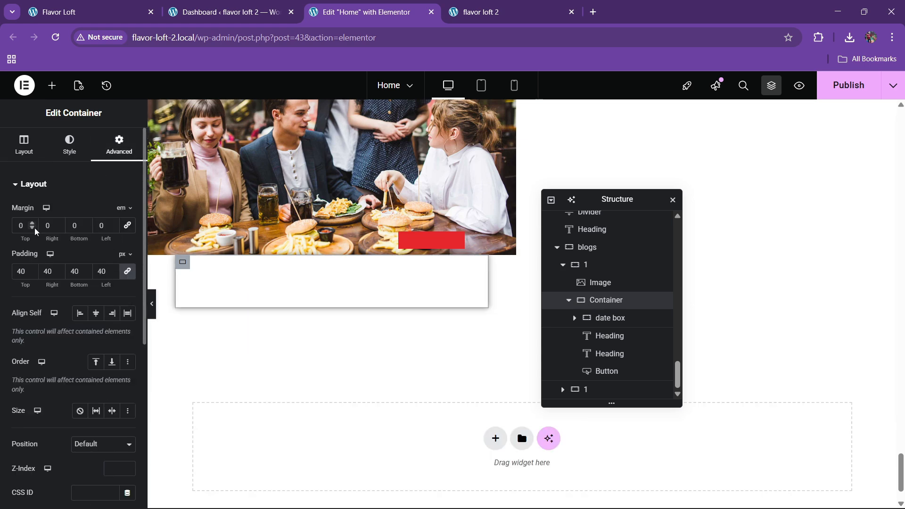
click(34, 229)
click(34, 229)
click(34, 228)
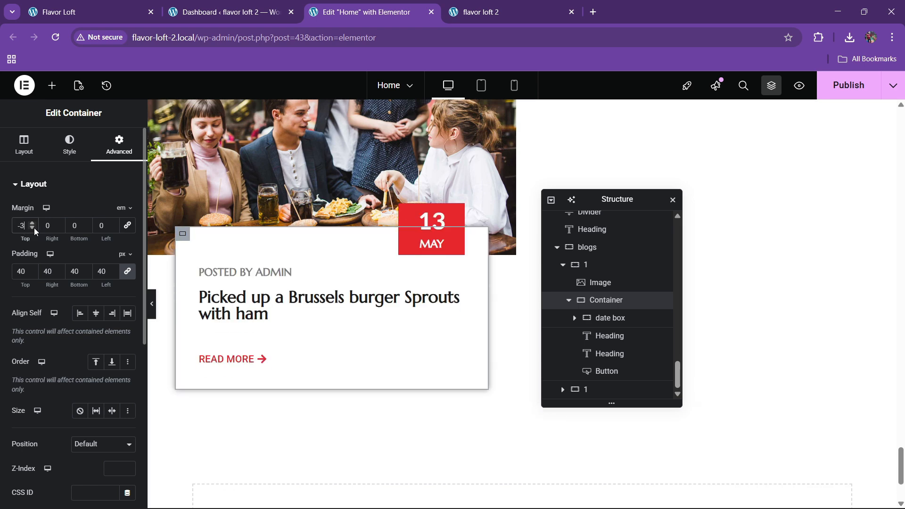
click(34, 228)
click(34, 228)
click(34, 229)
Step: Save the page and compare the blog card with the reference site
scroll(401, 284, up, 3)
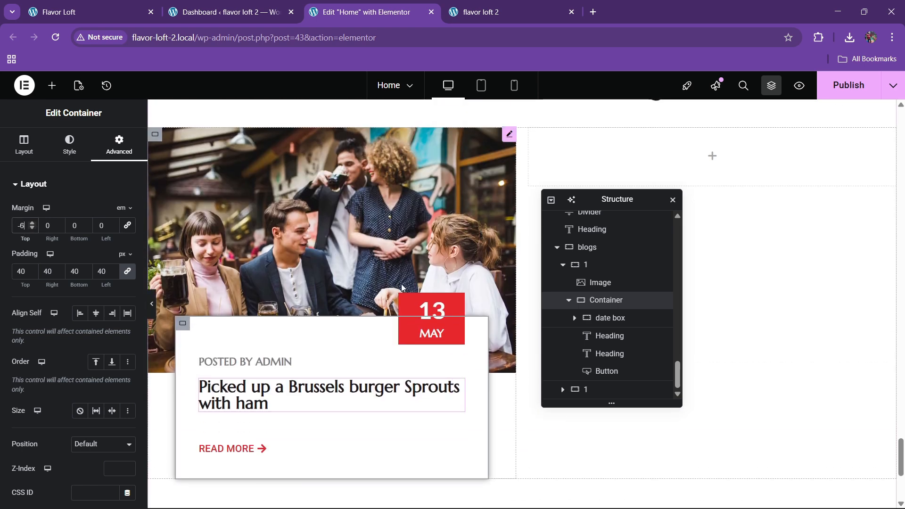
scroll(349, 319, up, 2)
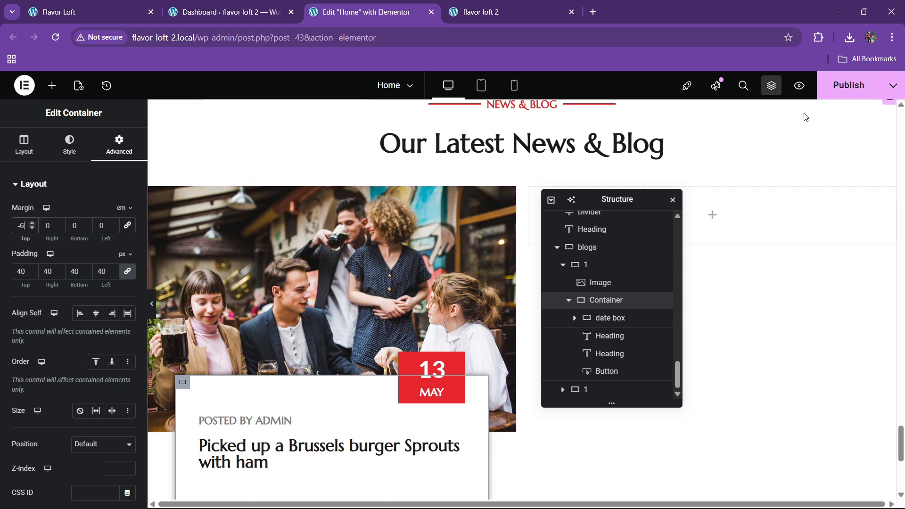
key(ctrl+s)
click(90, 12)
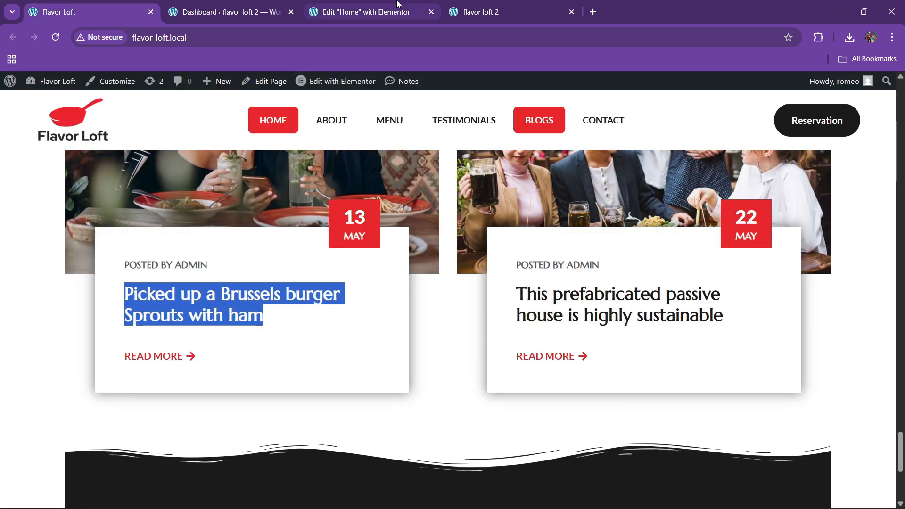
click(366, 12)
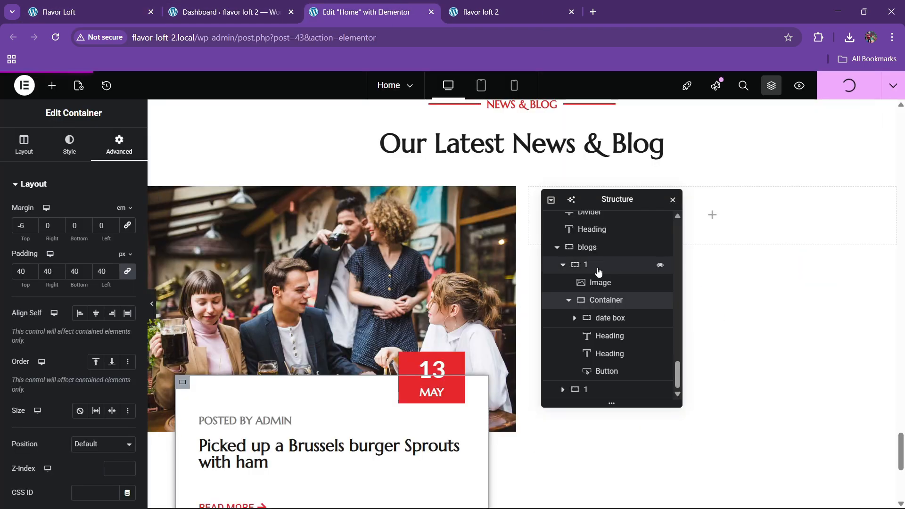
Step: Delete the empty second container in the blogs row and duplicate the finished blog card container
click(564, 265)
click(589, 391)
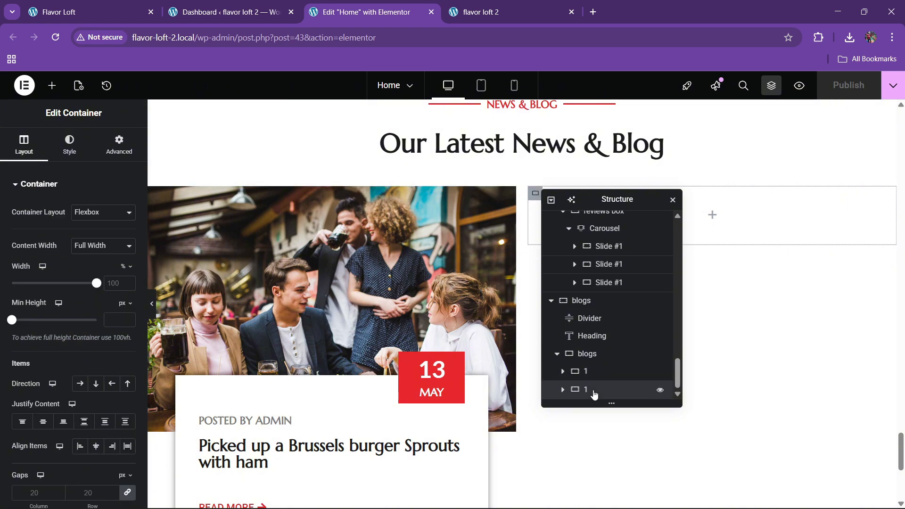
right_click(591, 392)
click(613, 494)
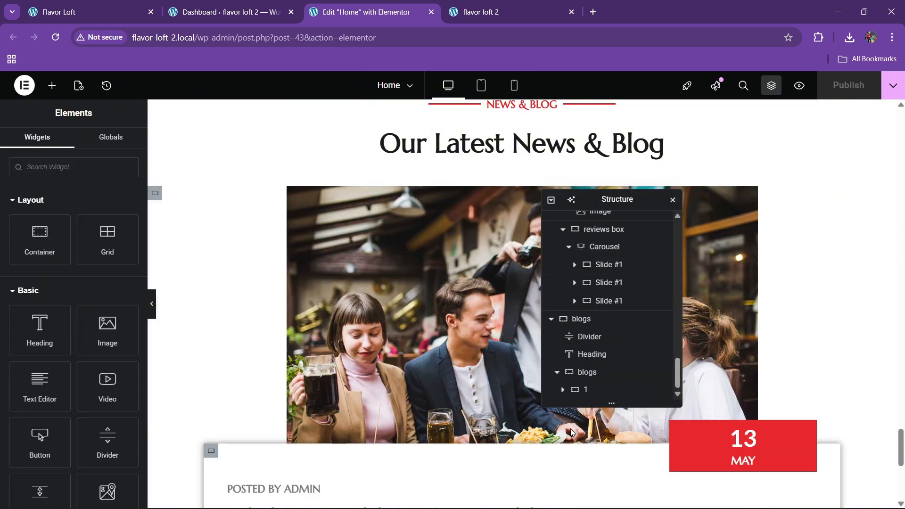
click(587, 390)
right_click(587, 391)
click(602, 224)
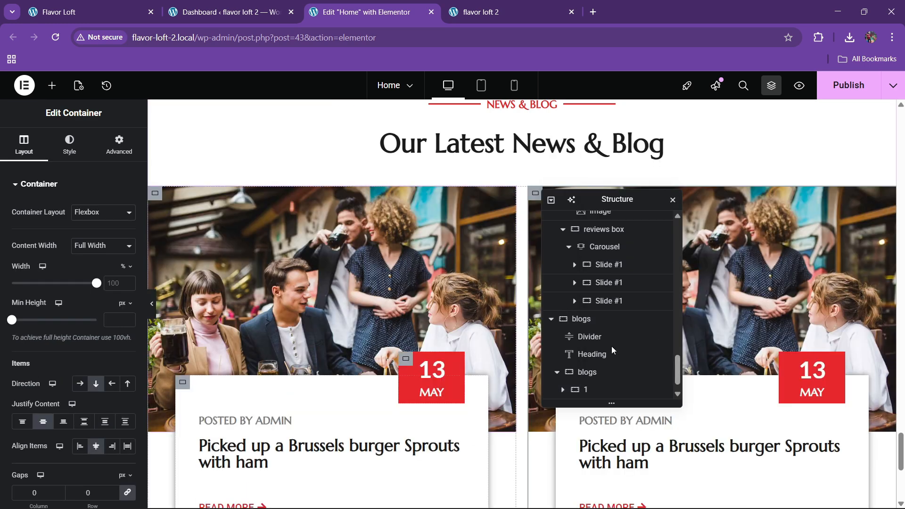
Step: Set the column and row gaps of the inner blogs container to 30 px
scroll(587, 385, down, 1)
click(586, 354)
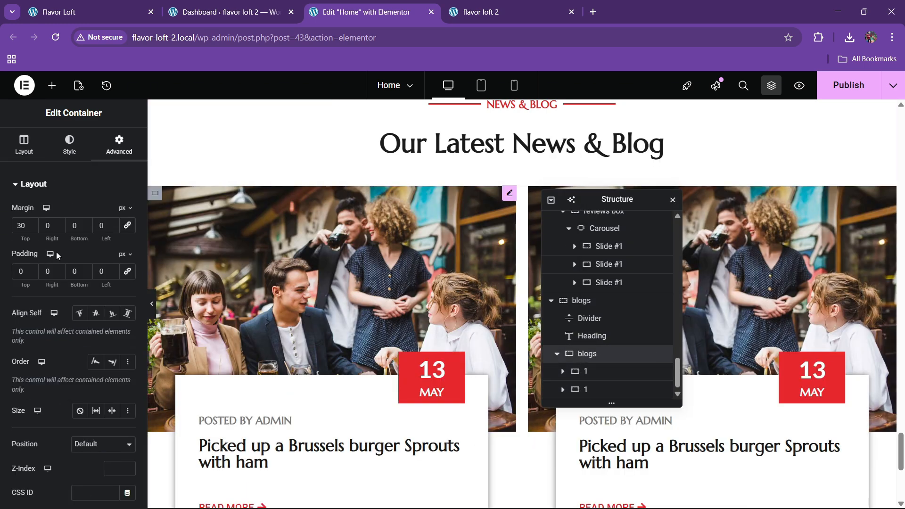
click(20, 156)
scroll(80, 402, down, 3)
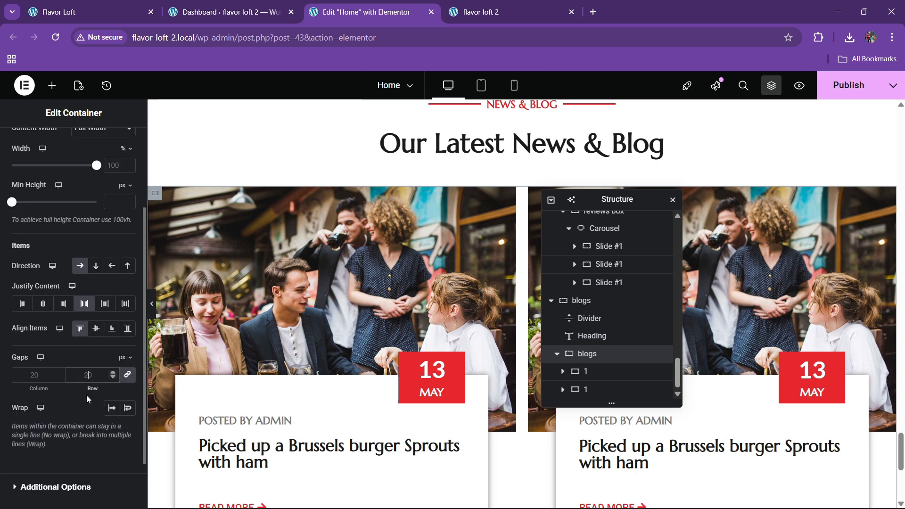
text(40)
key(BackSpace)
key(BackSpace)
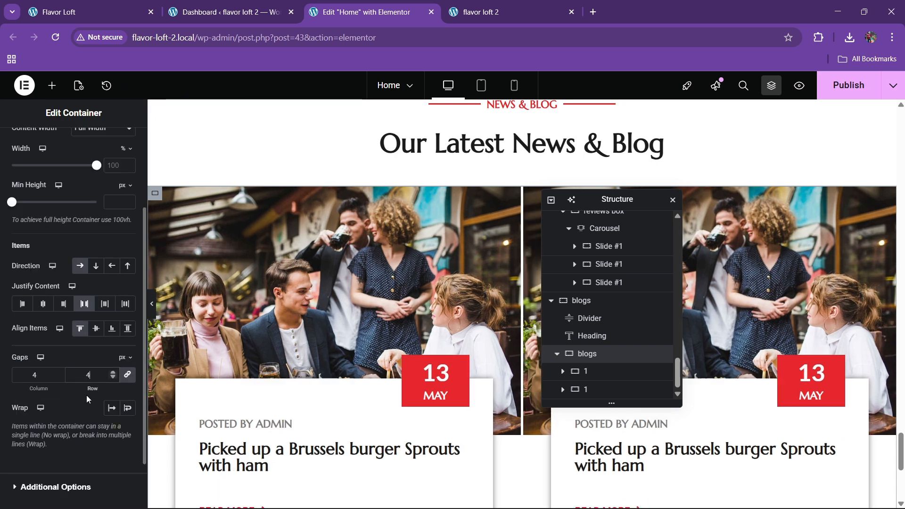
text(30)
Step: Publish the page and reload the live flavor loft 2 site
scroll(371, 370, down, 3)
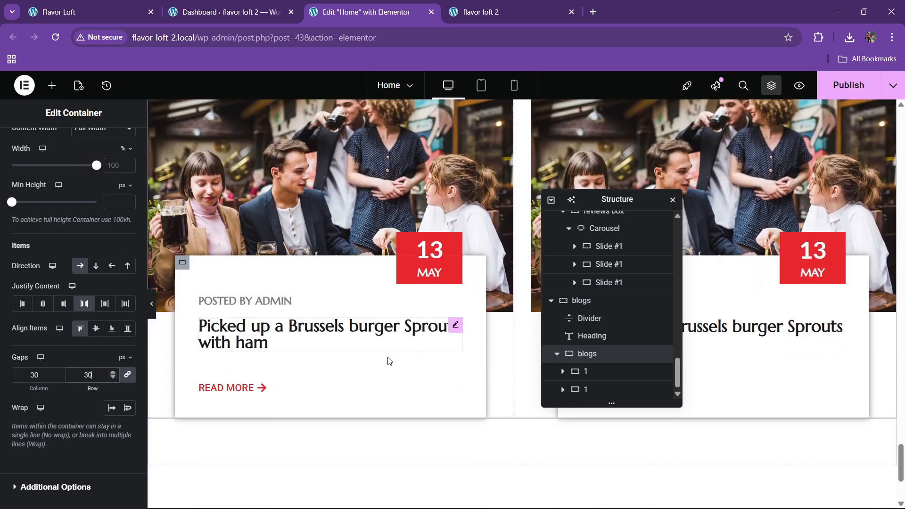
click(847, 86)
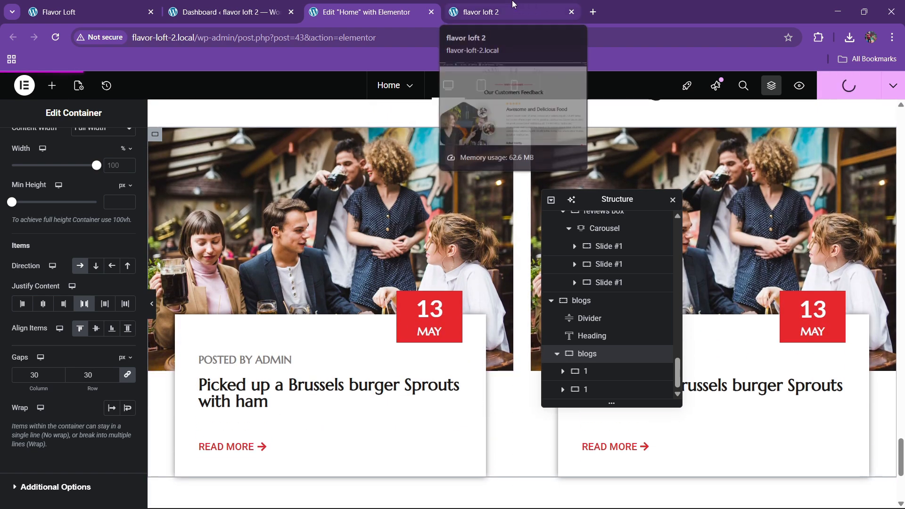
click(518, 6)
click(262, 40)
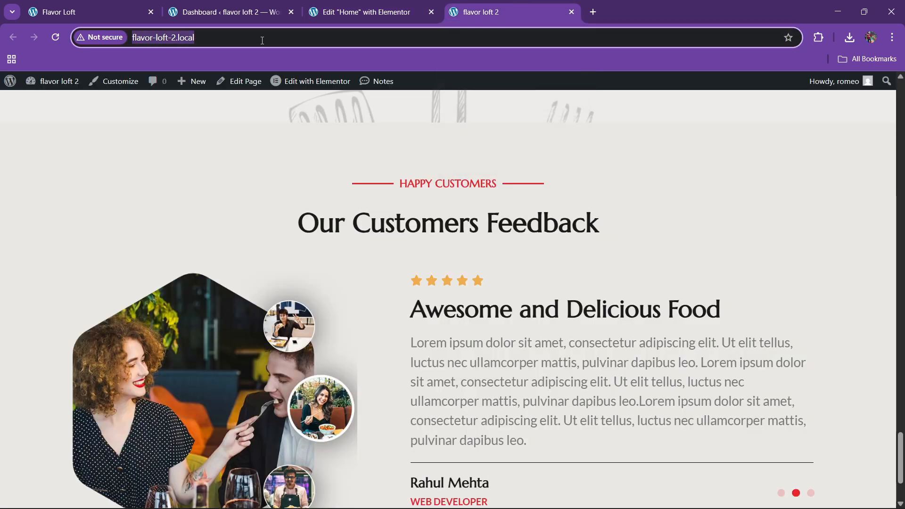
key(Return)
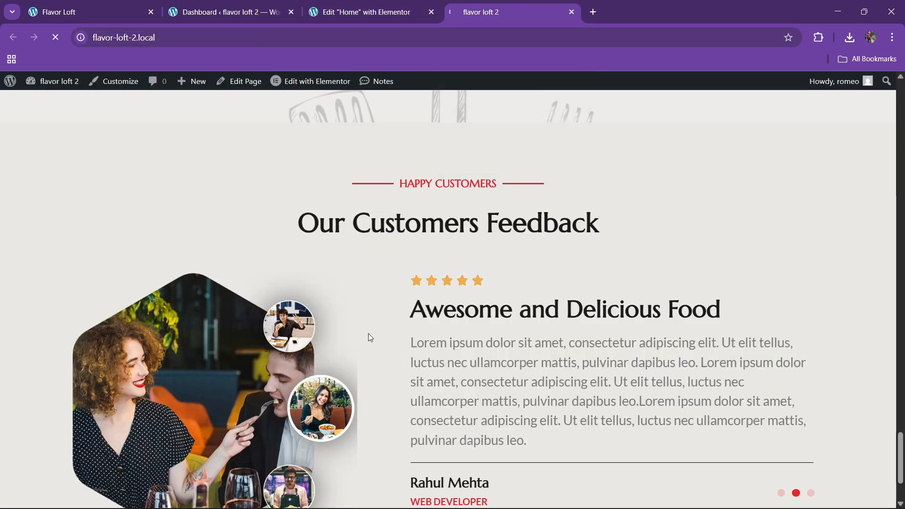